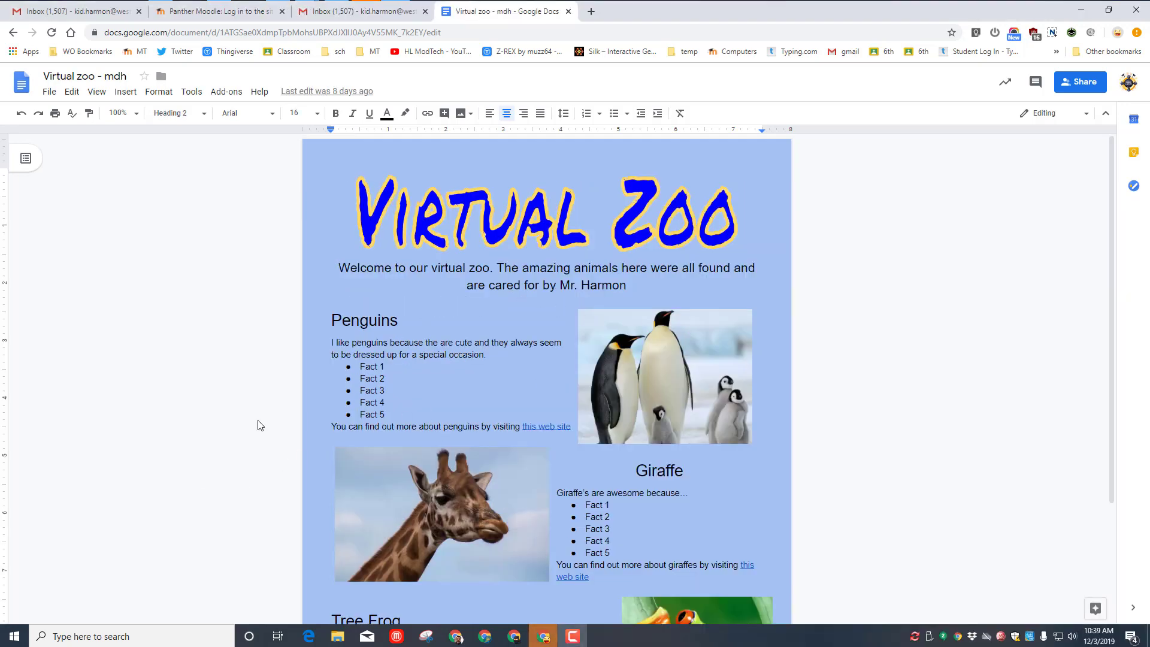
Shrink the Virtual Zoo title image by dragging its height and width handles smaller
left_click(197, 424)
scroll(214, 426, "down", 3)
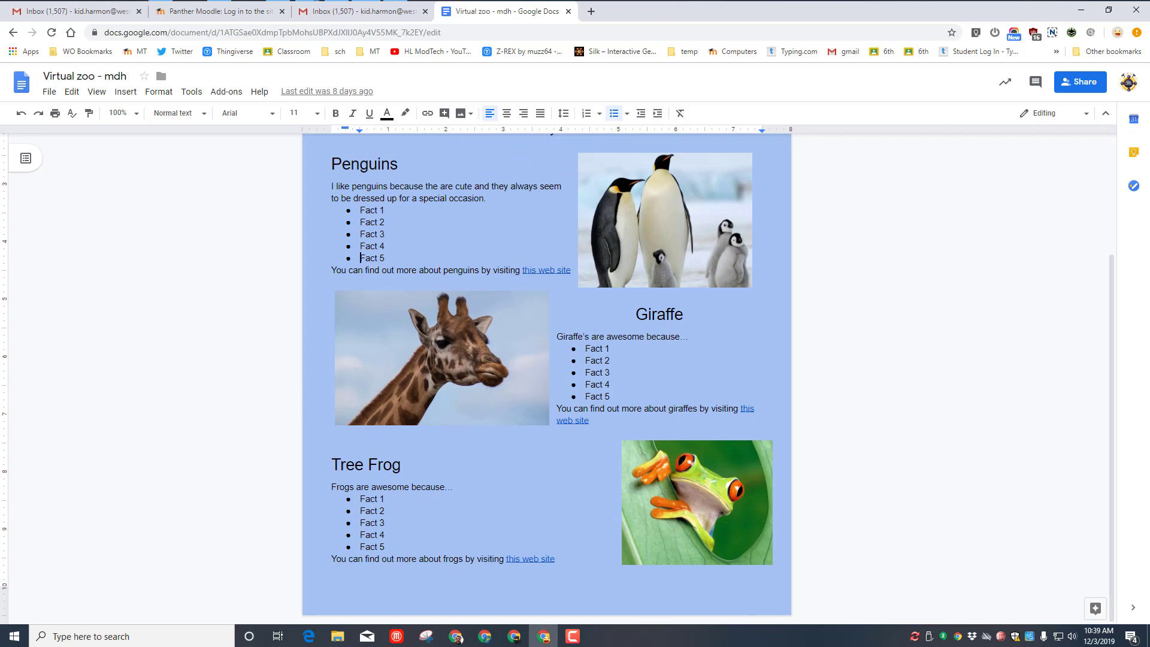
scroll(591, 551, "up", 3)
left_click(639, 234)
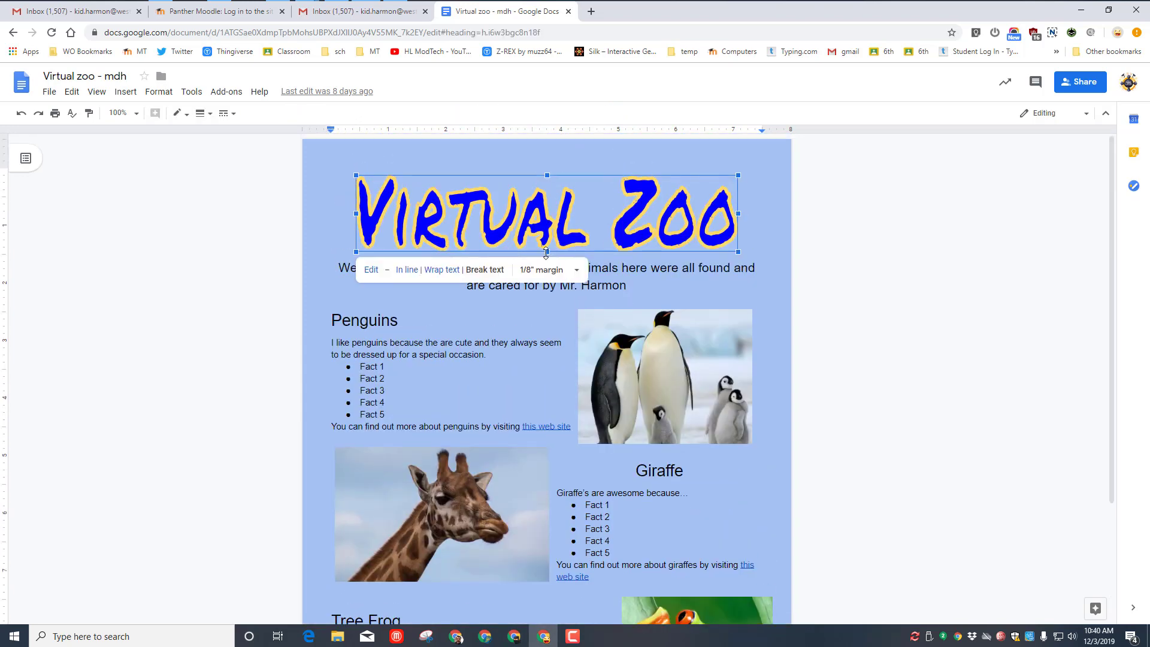
left_click_drag(550, 249, 550, 229)
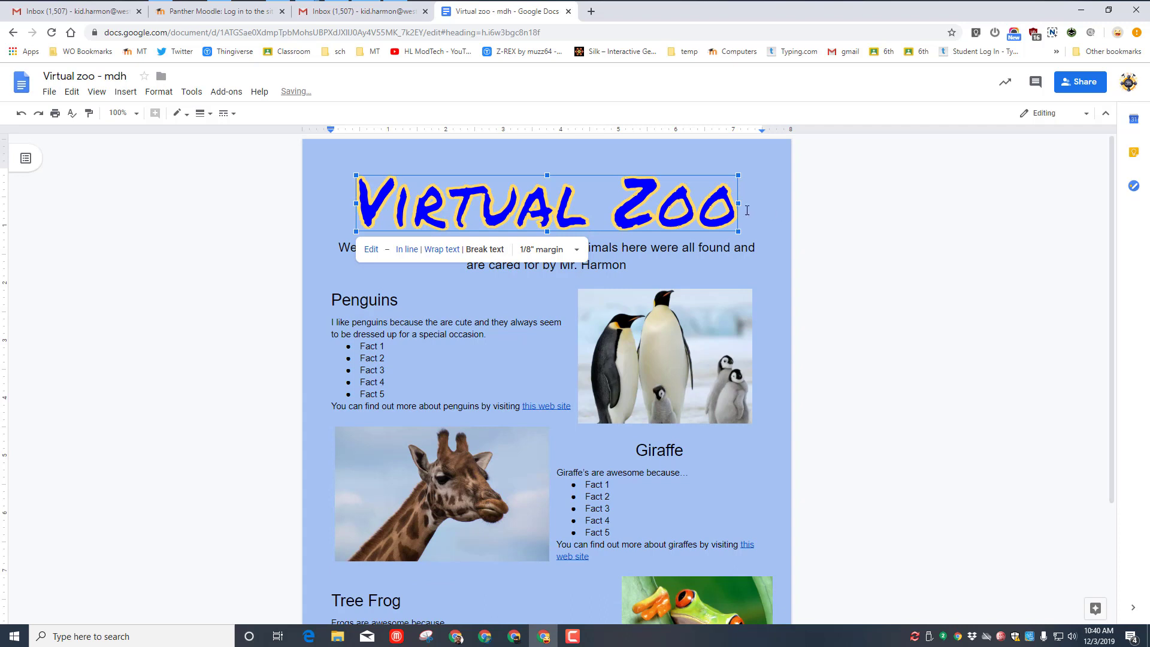
left_click_drag(738, 203, 586, 204)
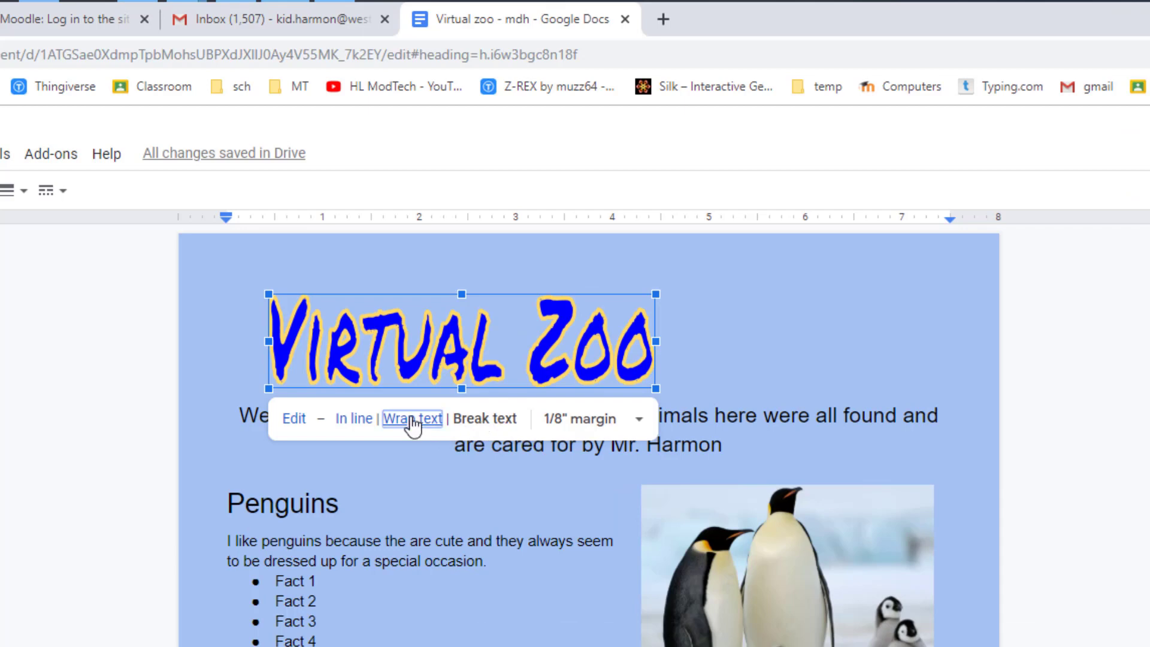
Set the title image to Wrap text and move it left so the welcome text sits beside it
left_click(440, 252)
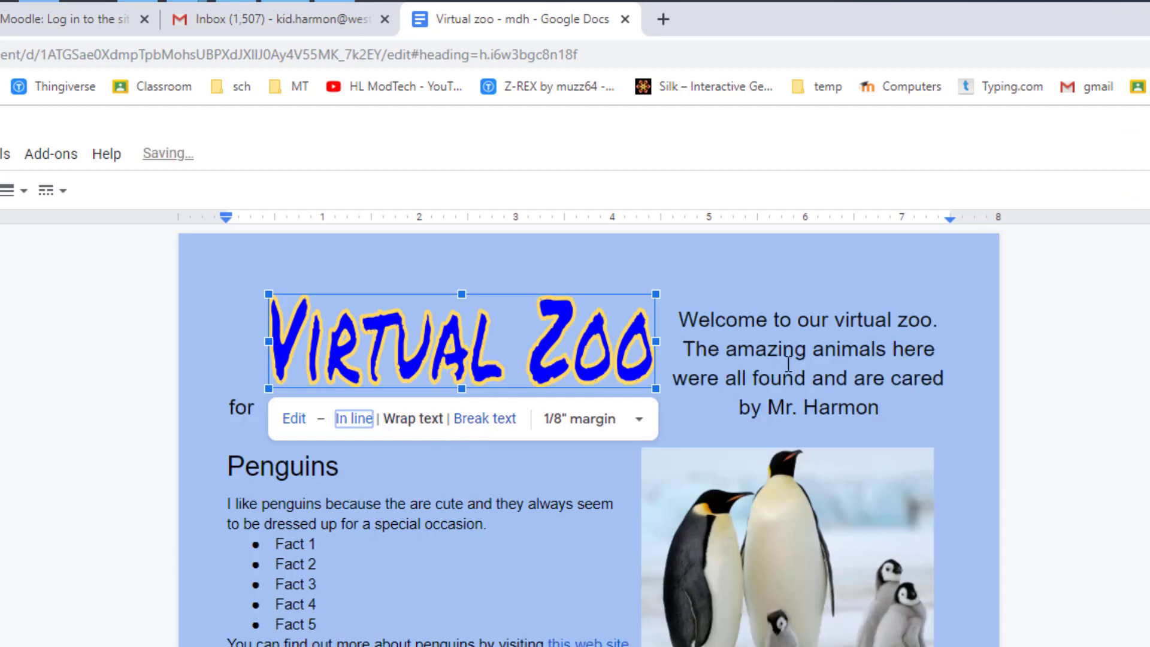
left_click(724, 378)
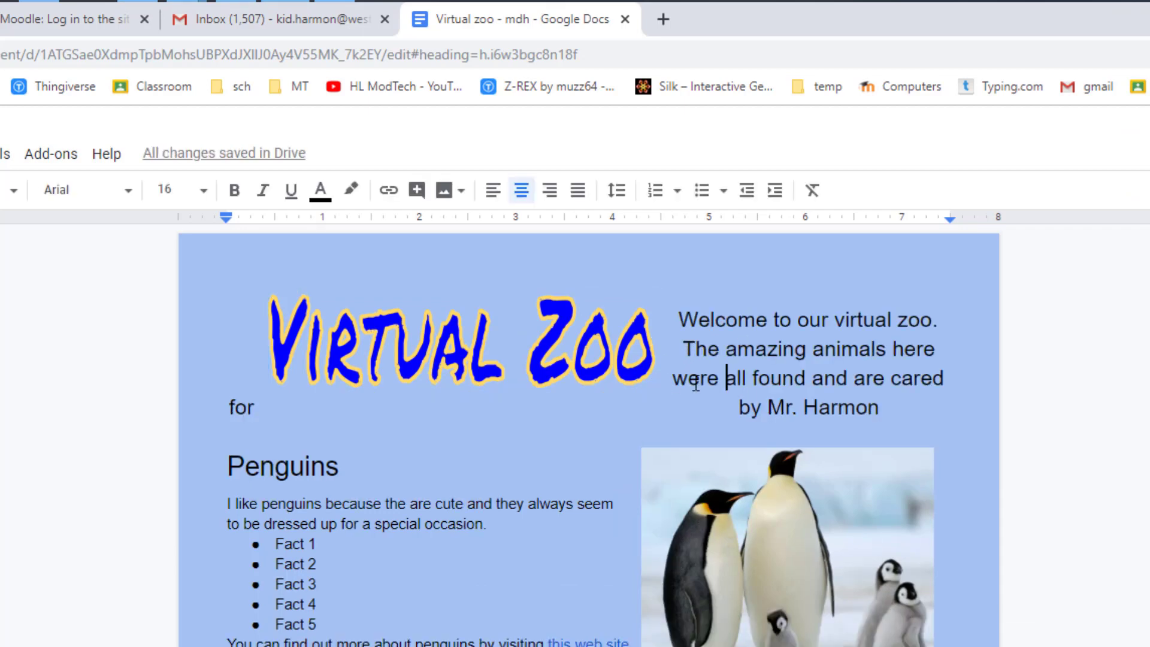
left_click(488, 383)
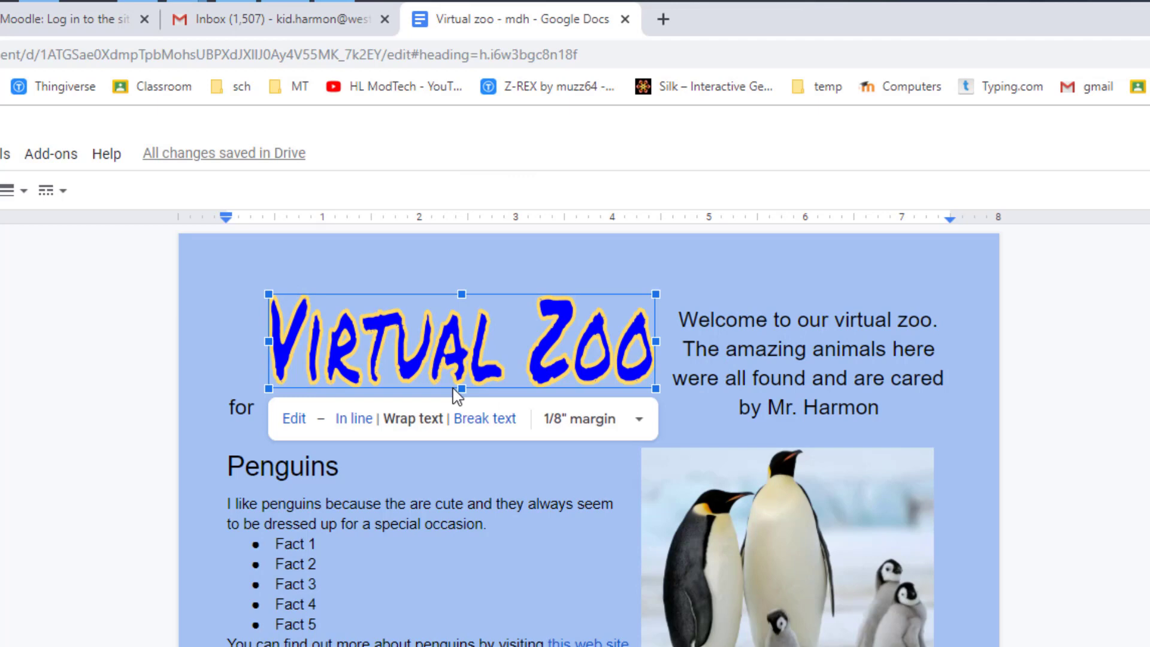
left_click_drag(457, 395, 465, 405)
left_click_drag(346, 341, 317, 341)
scroll(712, 518, "down", 4)
scroll(712, 518, "up", 4)
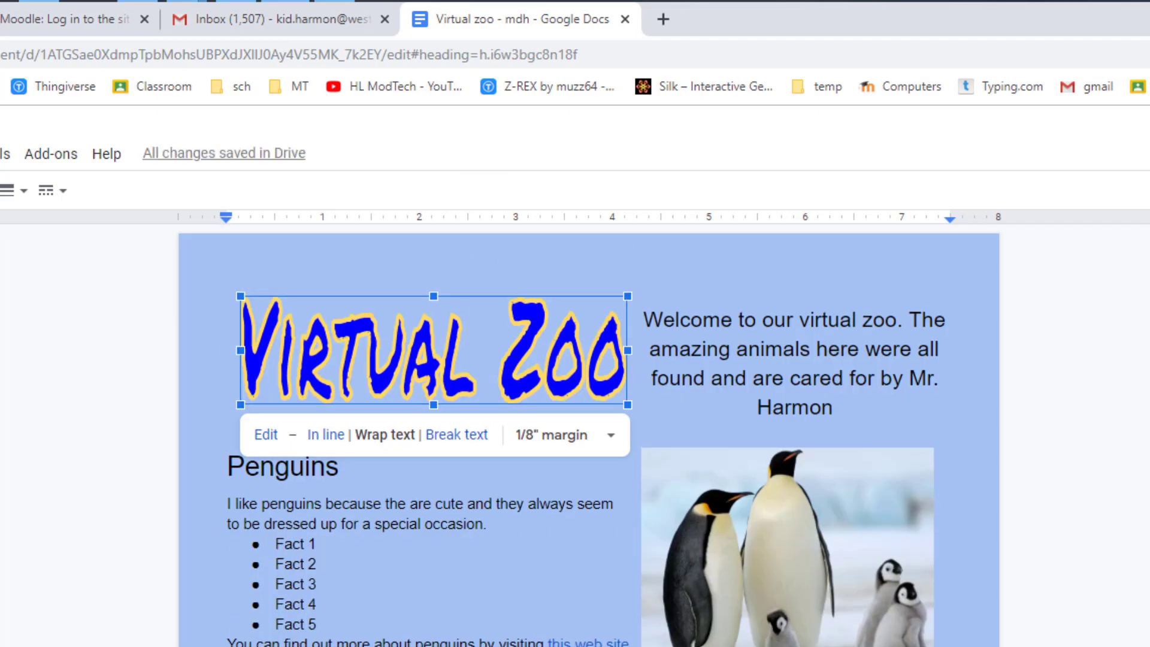
left_click(734, 317)
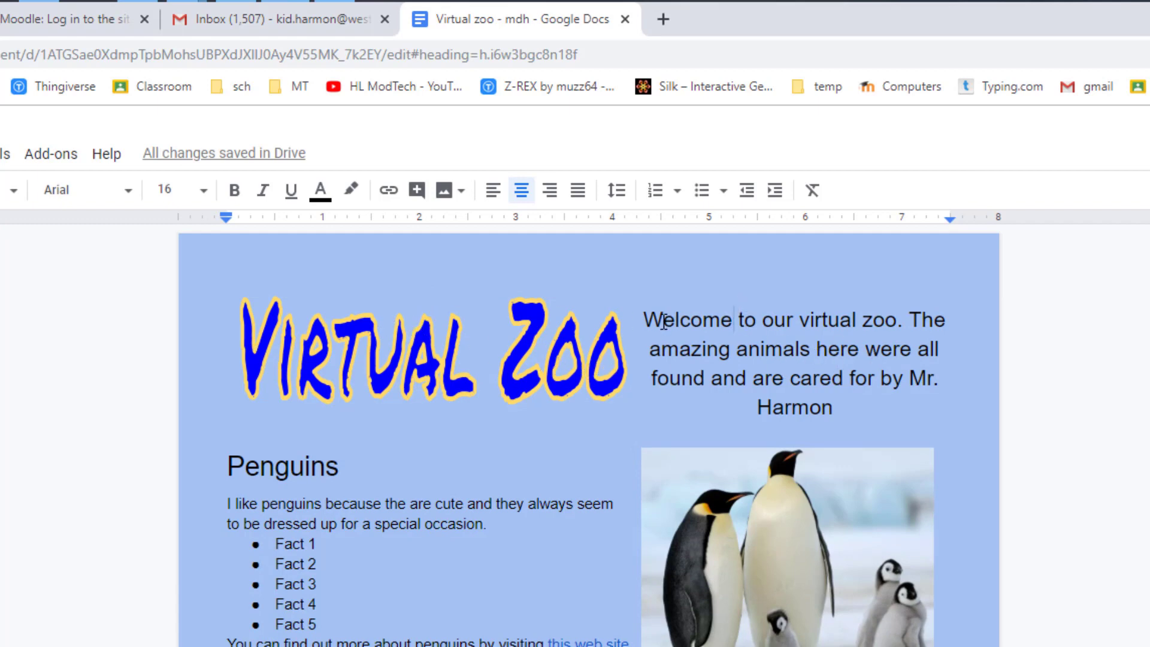
Follow the Penguins 'this web site' link to open Discover Wildlife's '20 fun facts about penguins' page
scroll(467, 613, "down", 4)
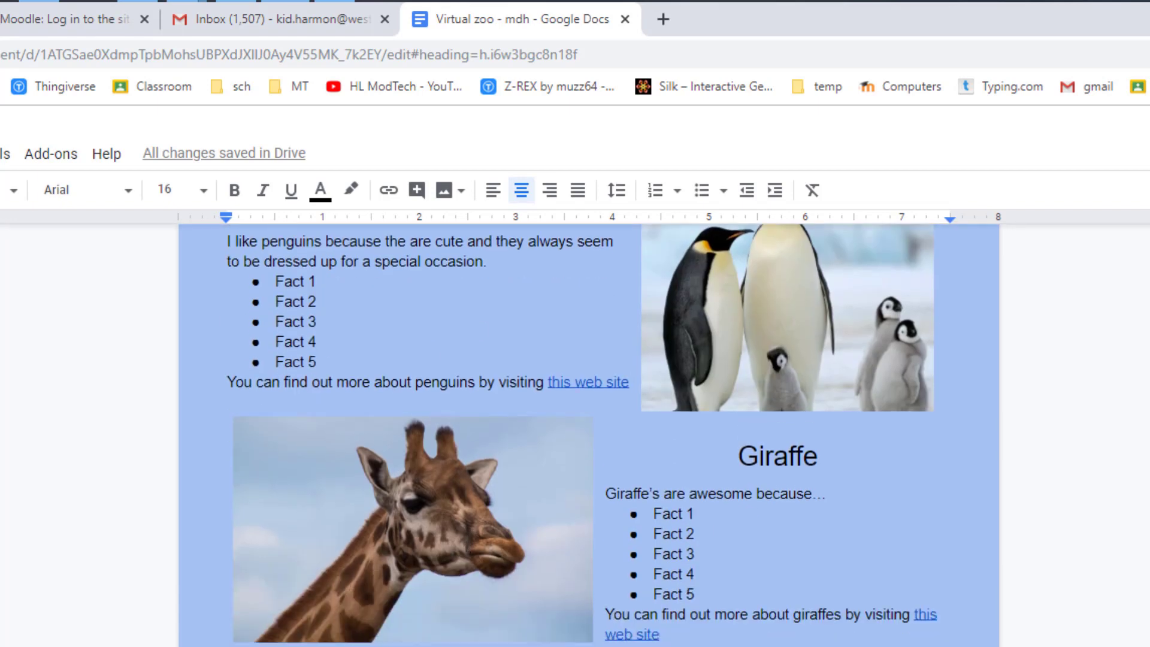
scroll(575, 435, "up", 4)
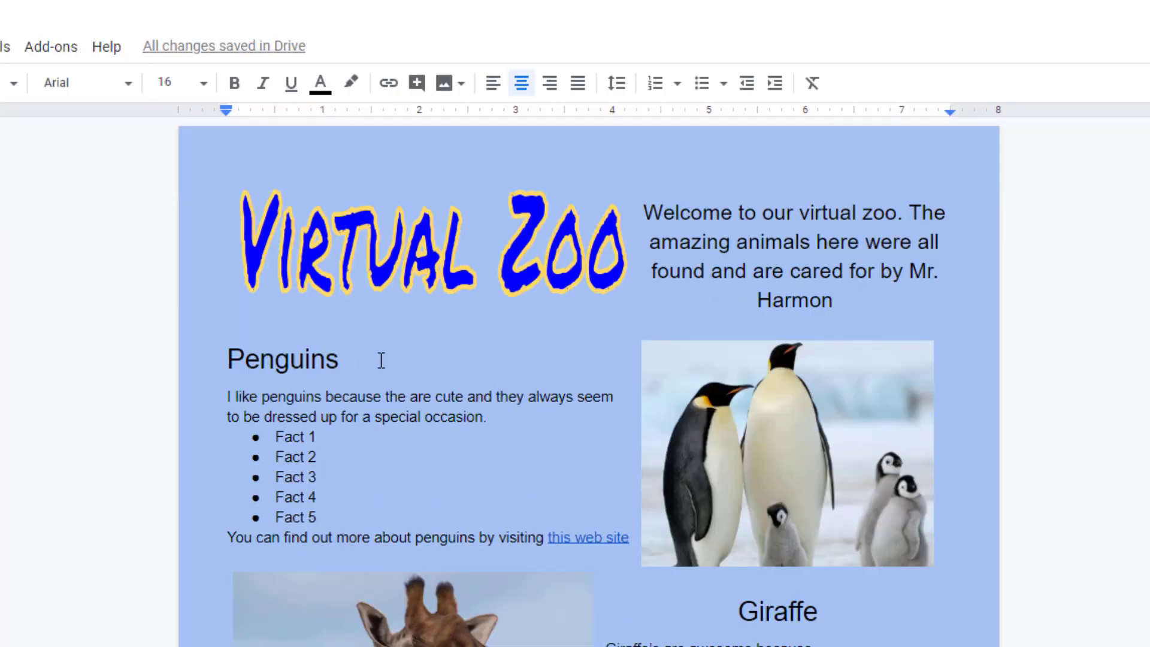
scroll(588, 382, "down", 3)
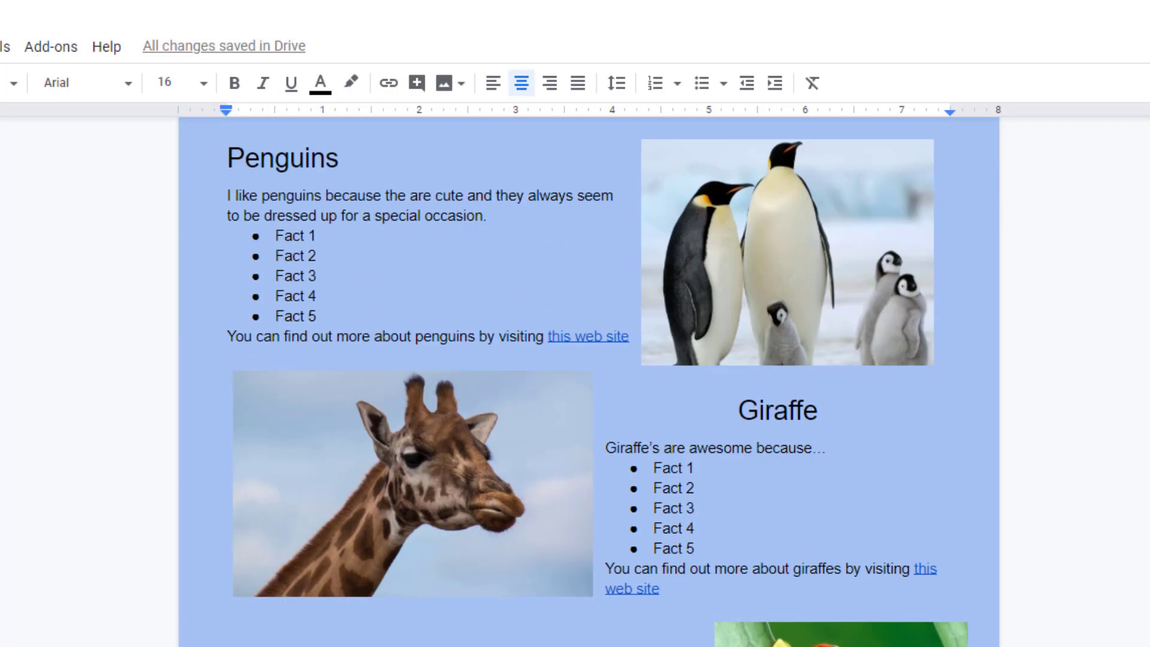
scroll(305, 399, "up", 3)
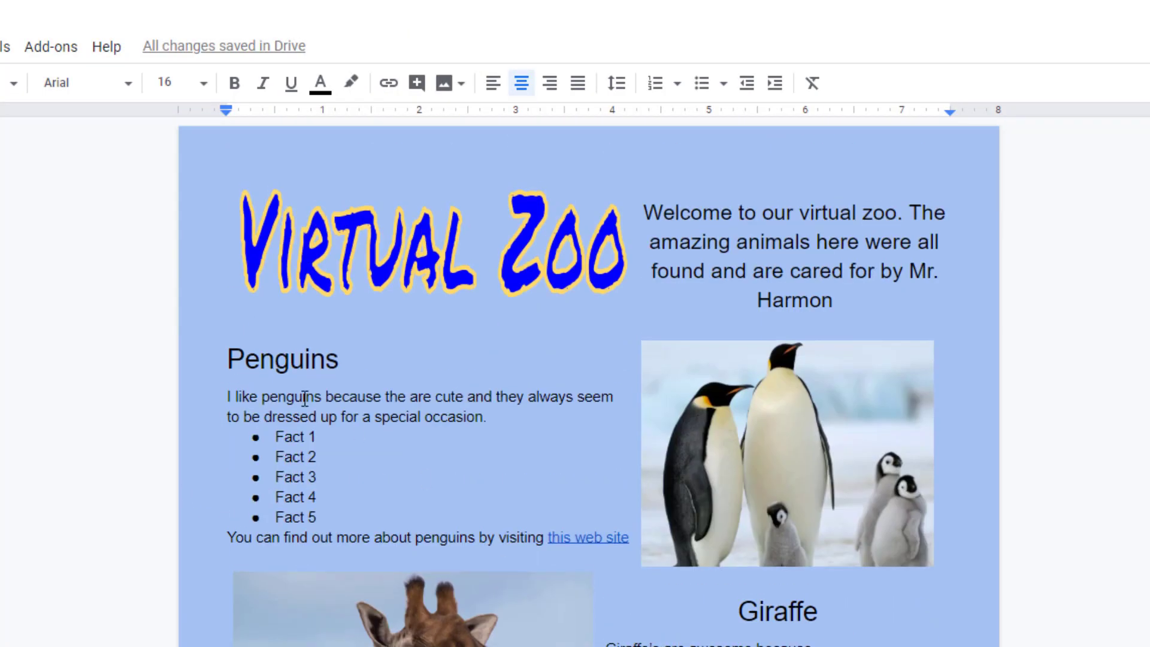
left_click(589, 539)
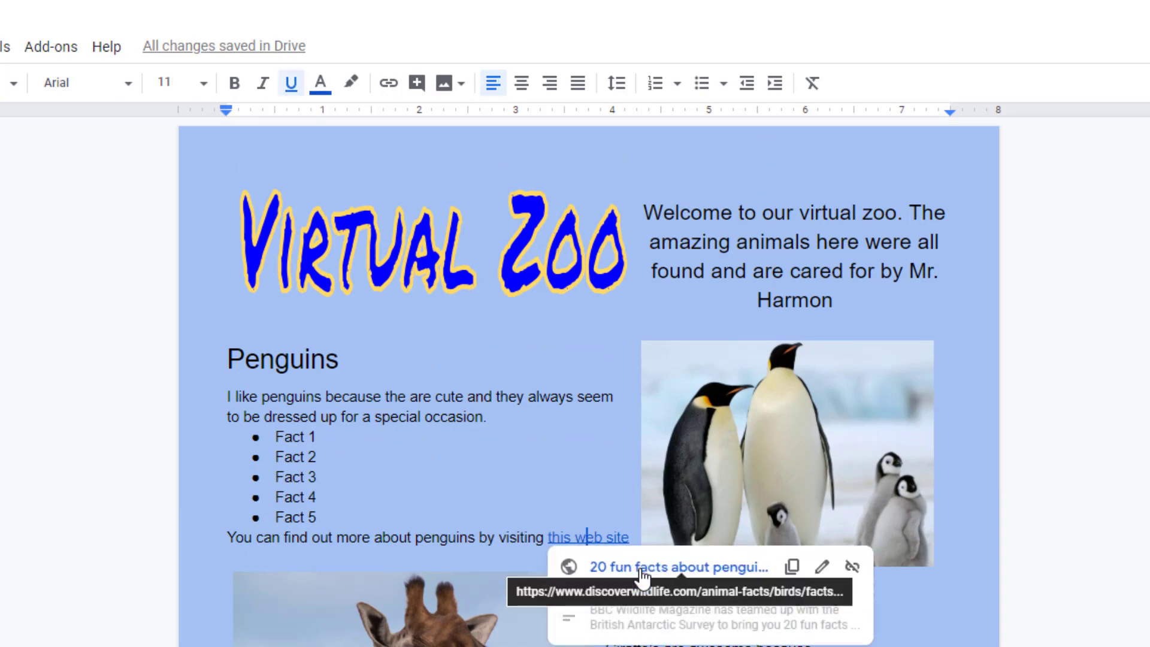
left_click(640, 570)
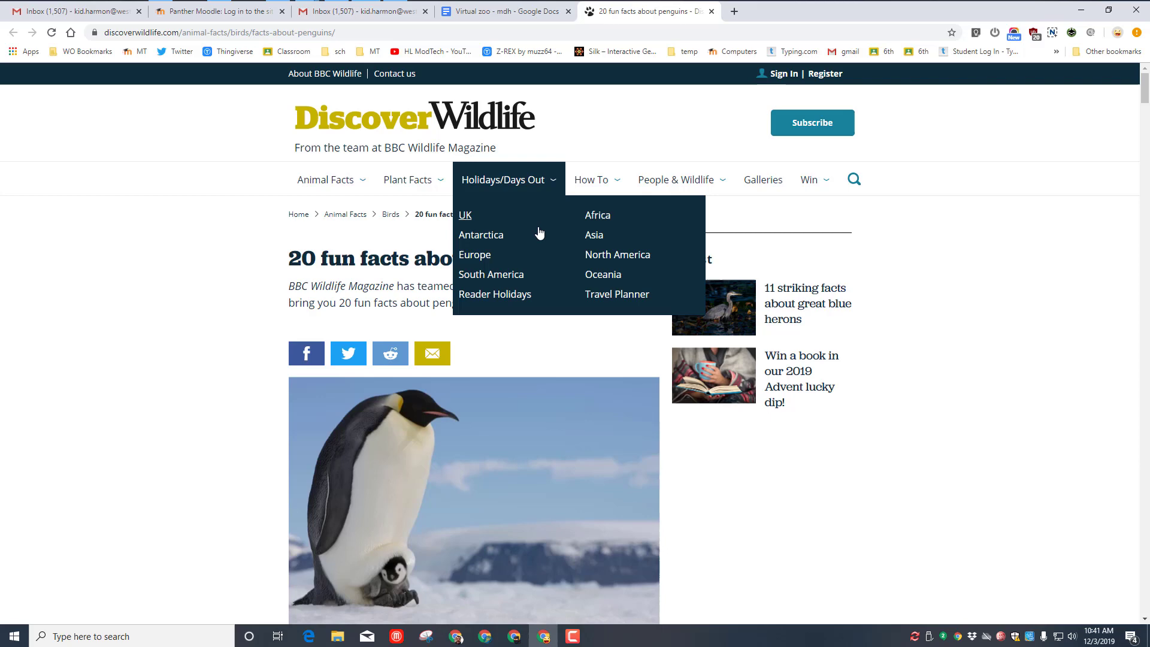
Back in the Virtual zoo document, confirm in Get add-ons that EasyBib Bibliography Creator is installed
left_click(500, 11)
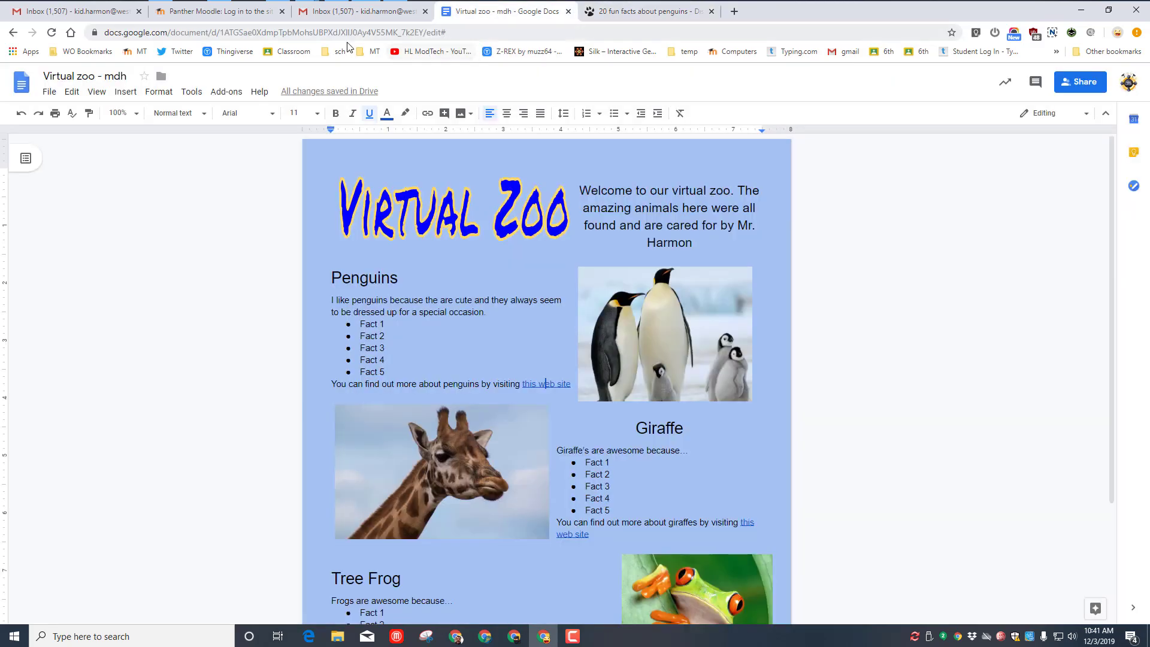
left_click(226, 93)
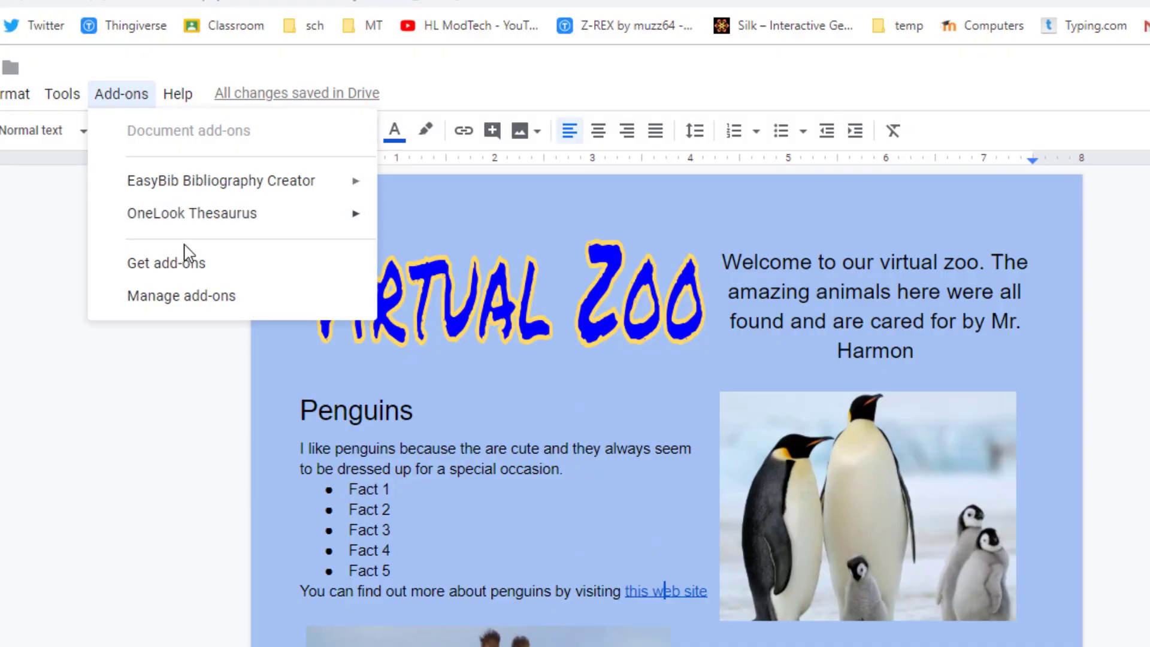
left_click(175, 263)
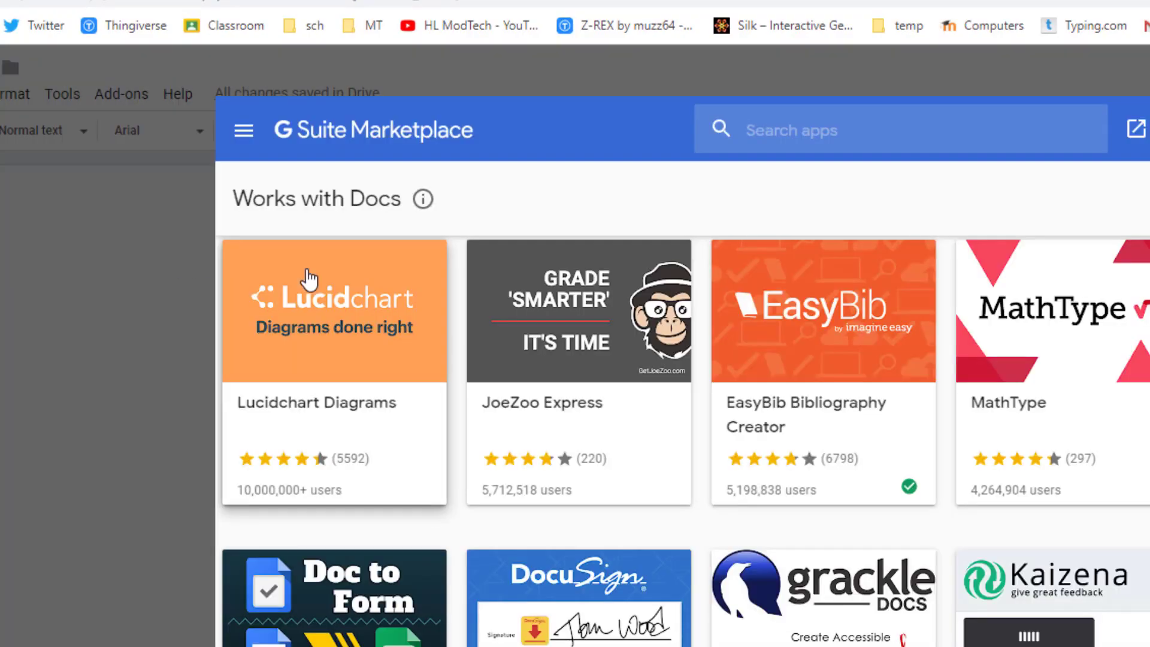
left_click(812, 349)
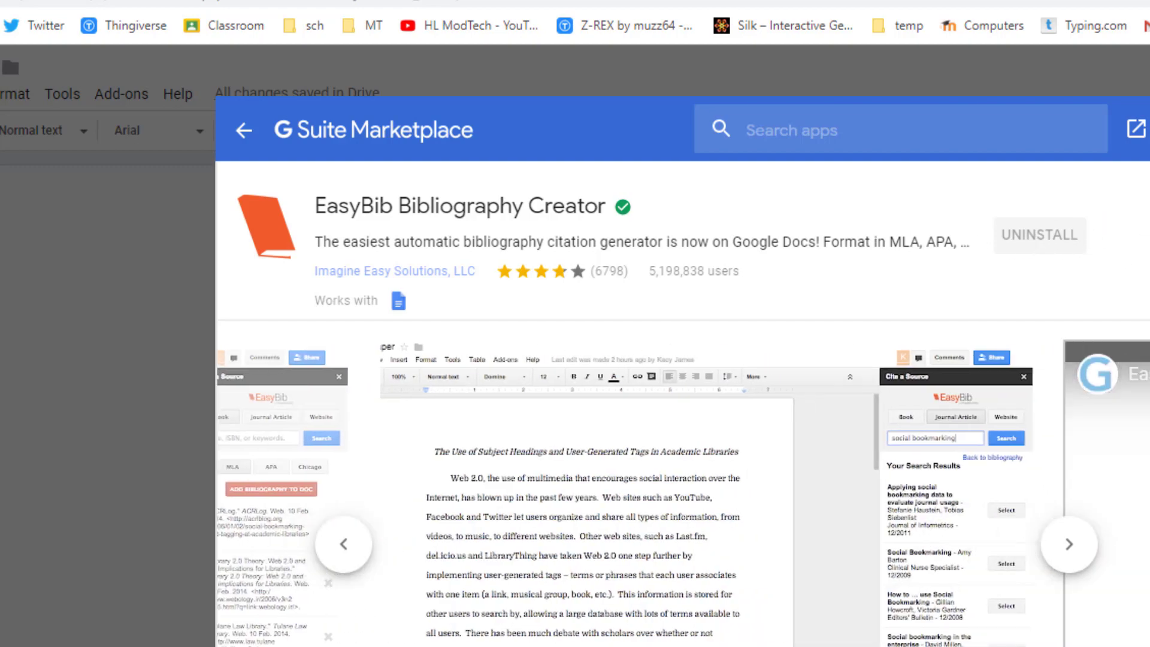
key("Escape")
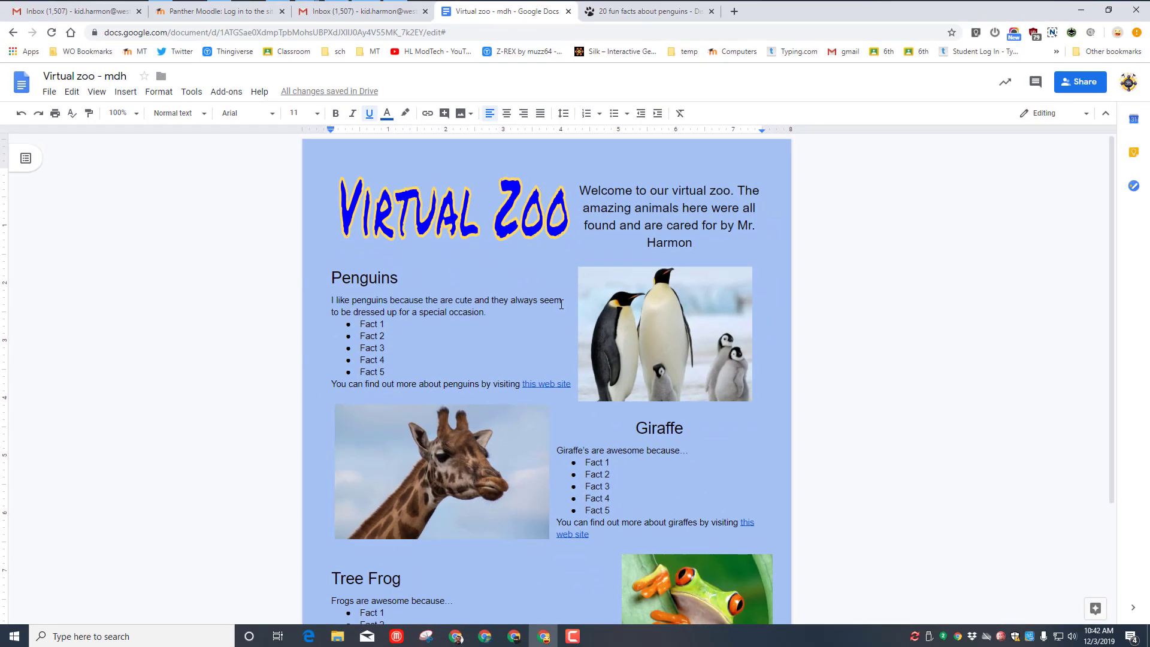
Copy the '20 fun facts about penguins' page's web address from the address bar
left_click(629, 12)
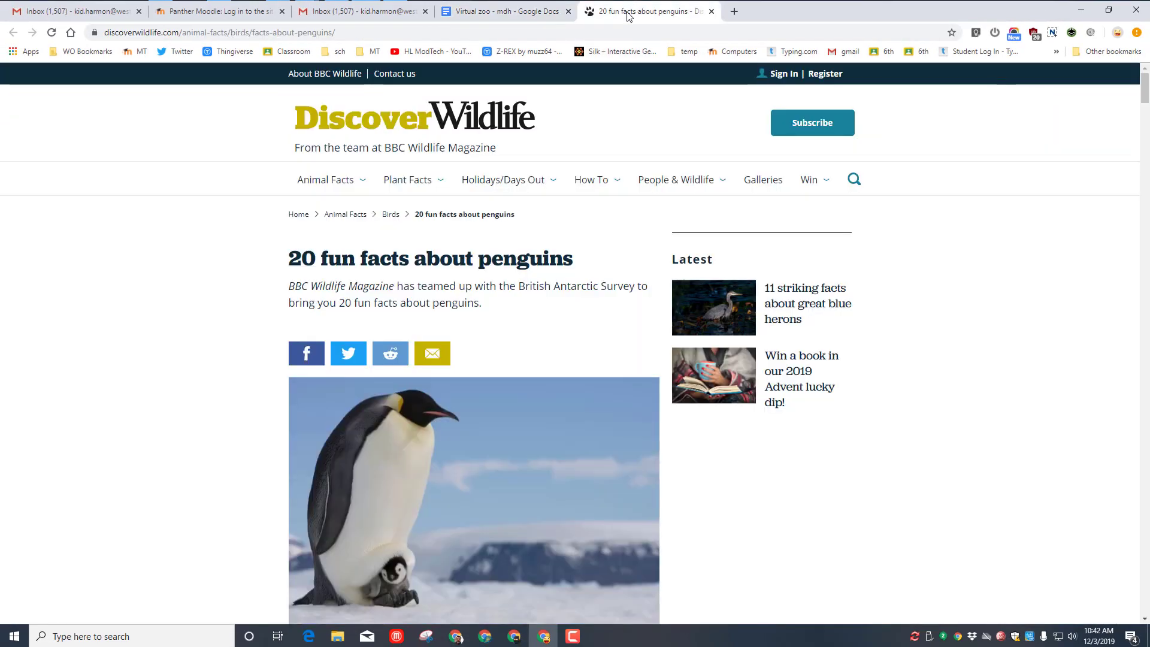
left_click(430, 33)
left_click(184, 31)
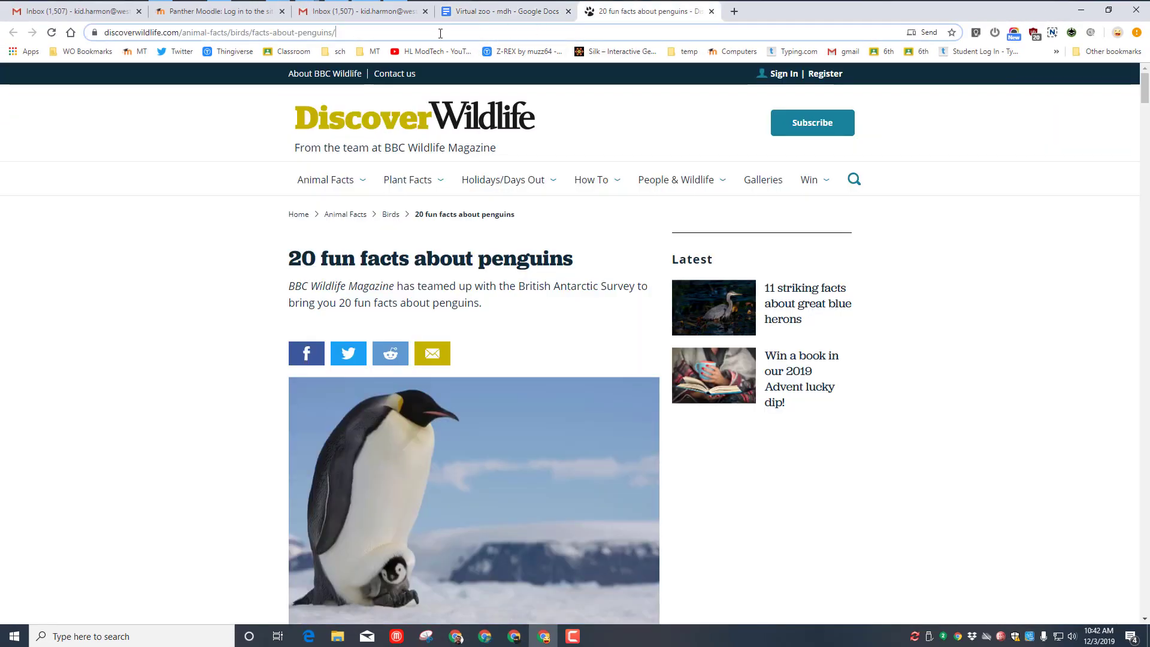
left_click_drag(336, 32, 106, 33)
right_click(158, 32)
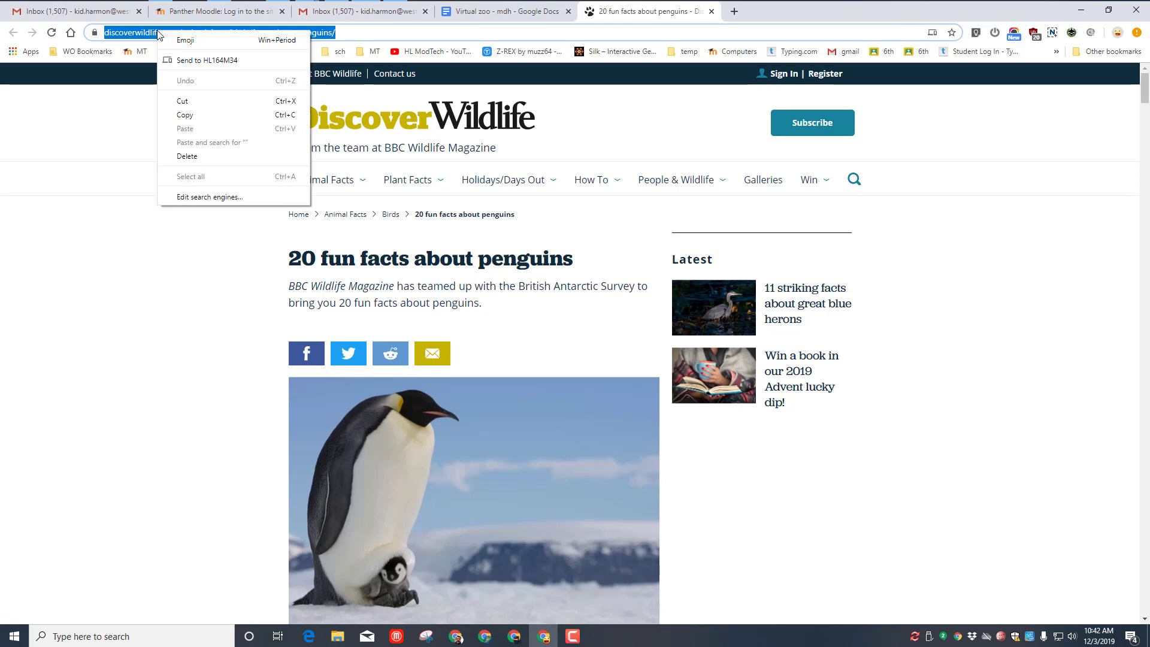
left_click(186, 115)
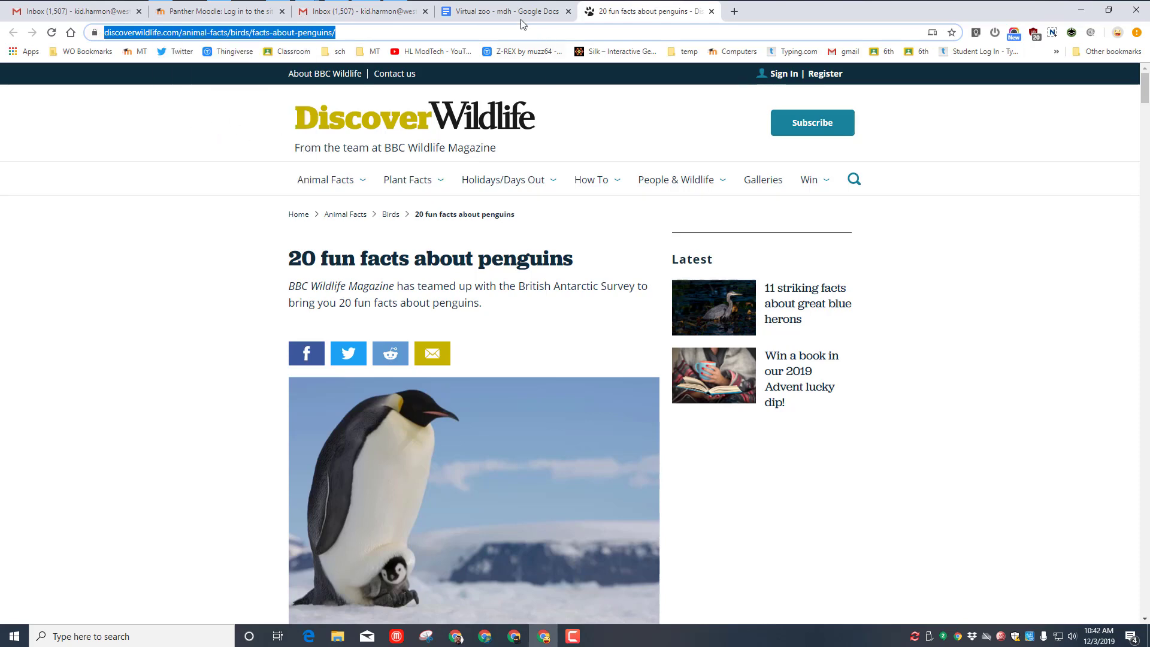
Open the EasyBib Bibliography Creator sidebar in the Virtual zoo document
left_click(467, 17)
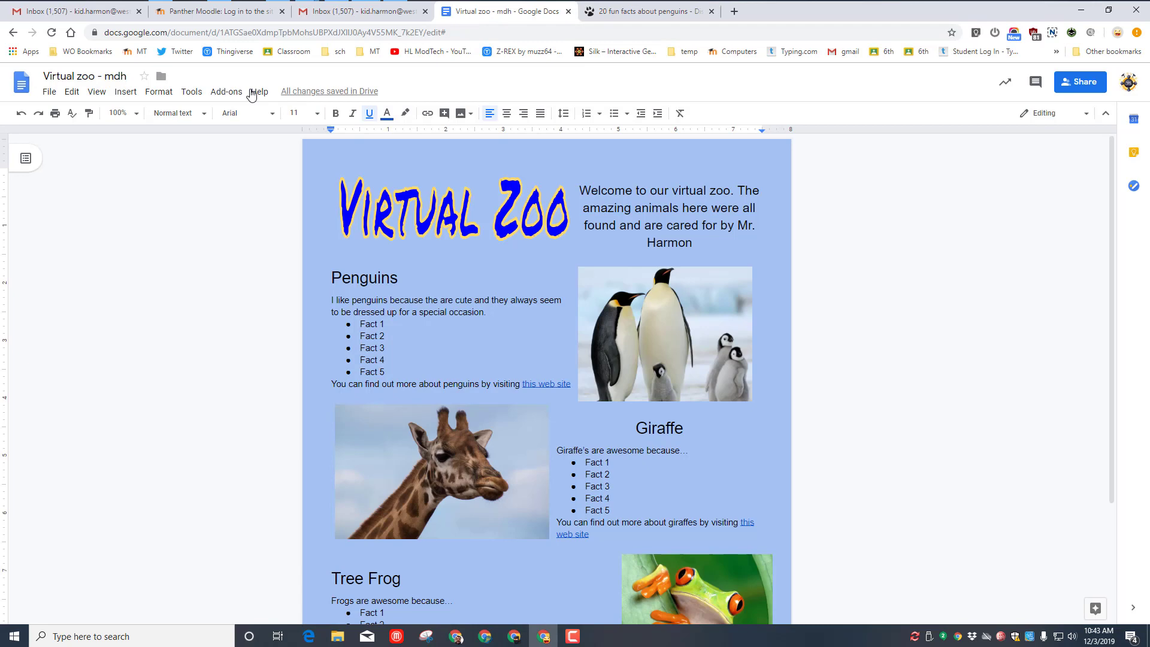
left_click(232, 92)
mouse_move(360, 146)
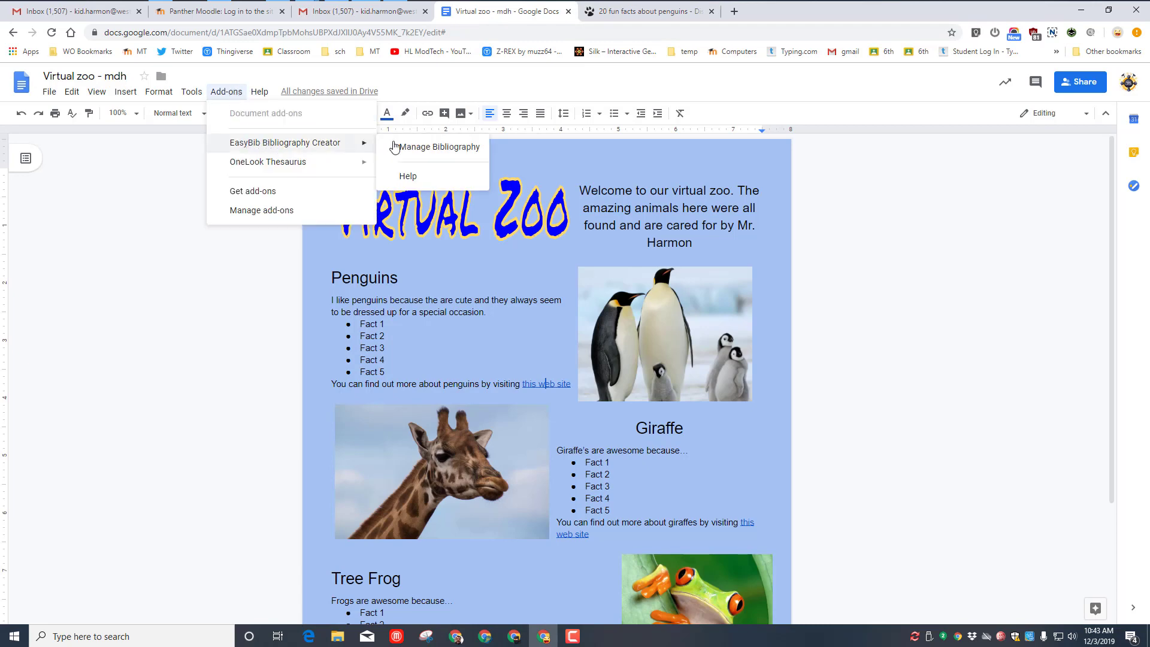
left_click(416, 147)
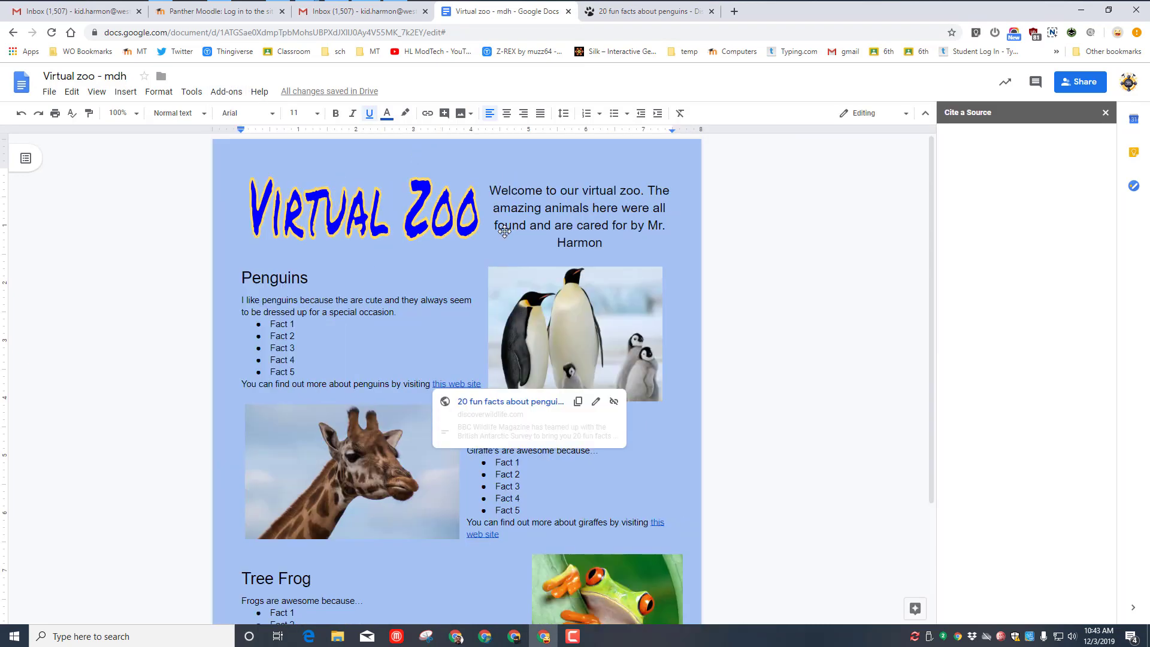
left_click(665, 16)
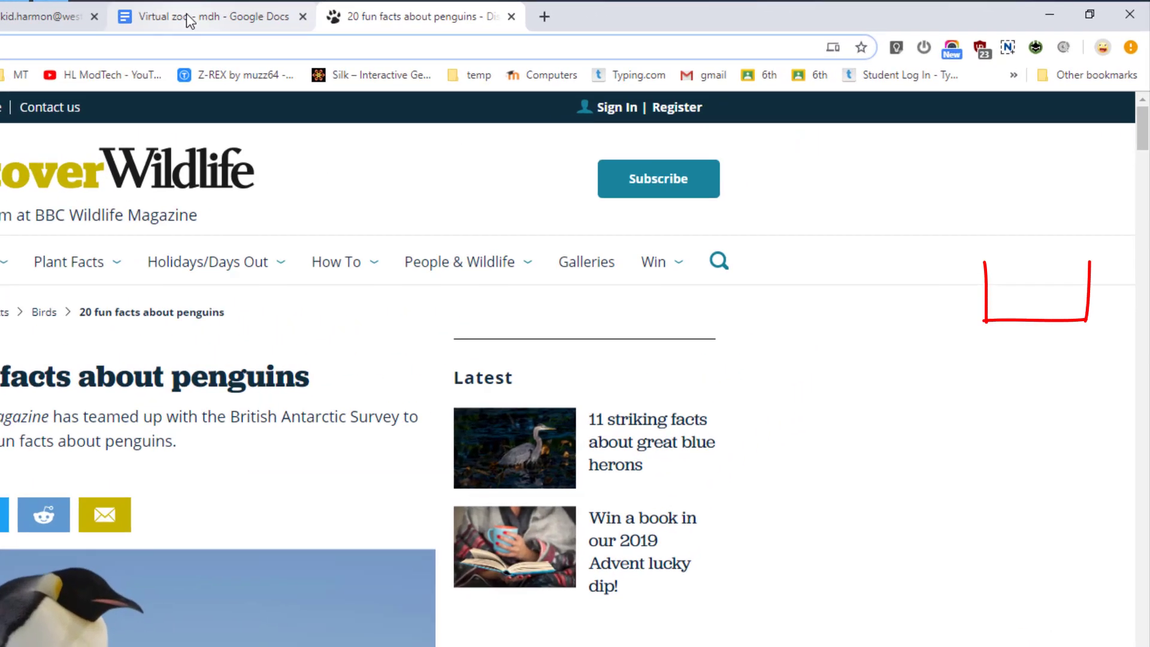
left_click(479, 17)
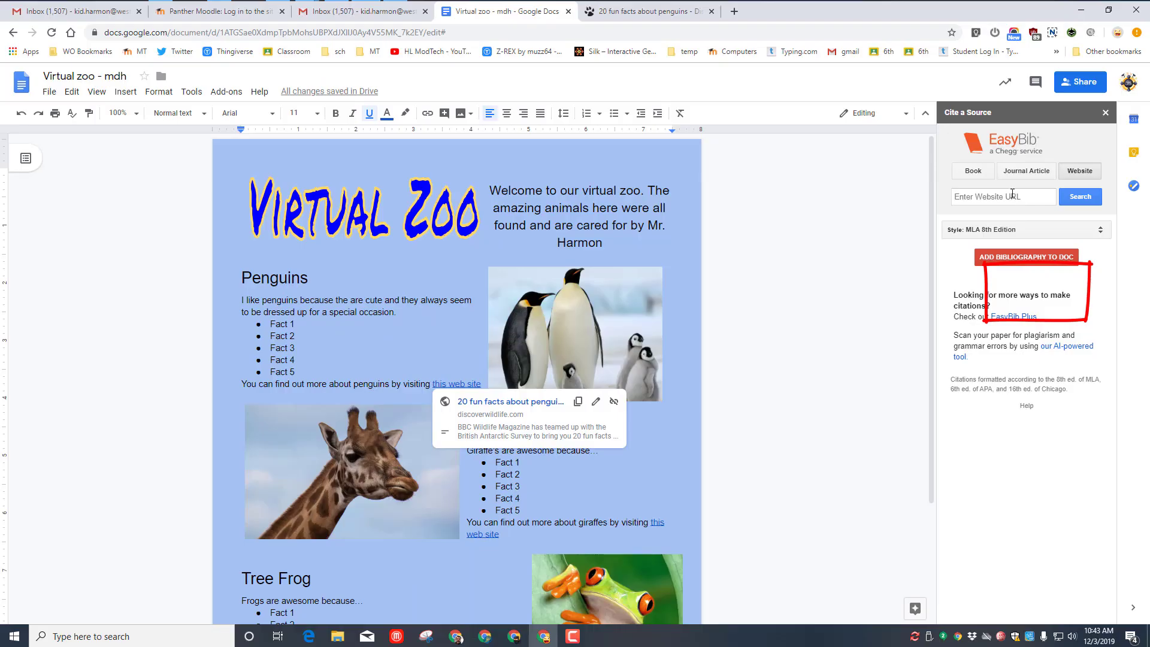
Paste the penguins URL into EasyBib, search, and select '20 Fun Facts about Penguins'
left_click(997, 197)
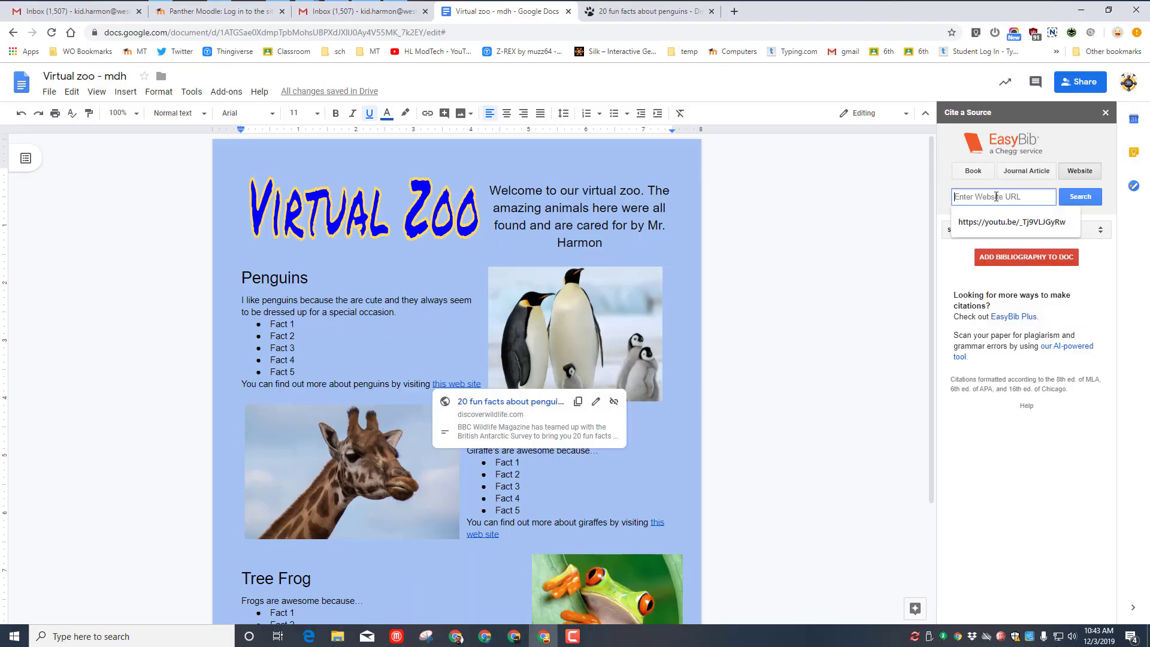
right_click(997, 197)
left_click(1009, 257)
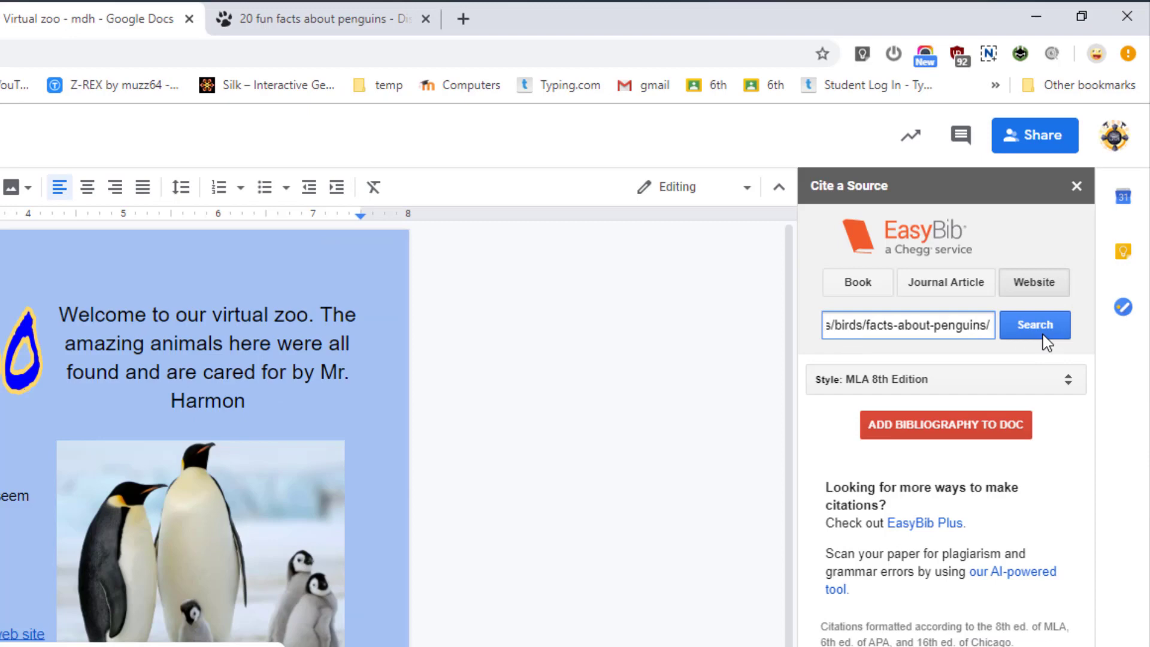
left_click(1040, 326)
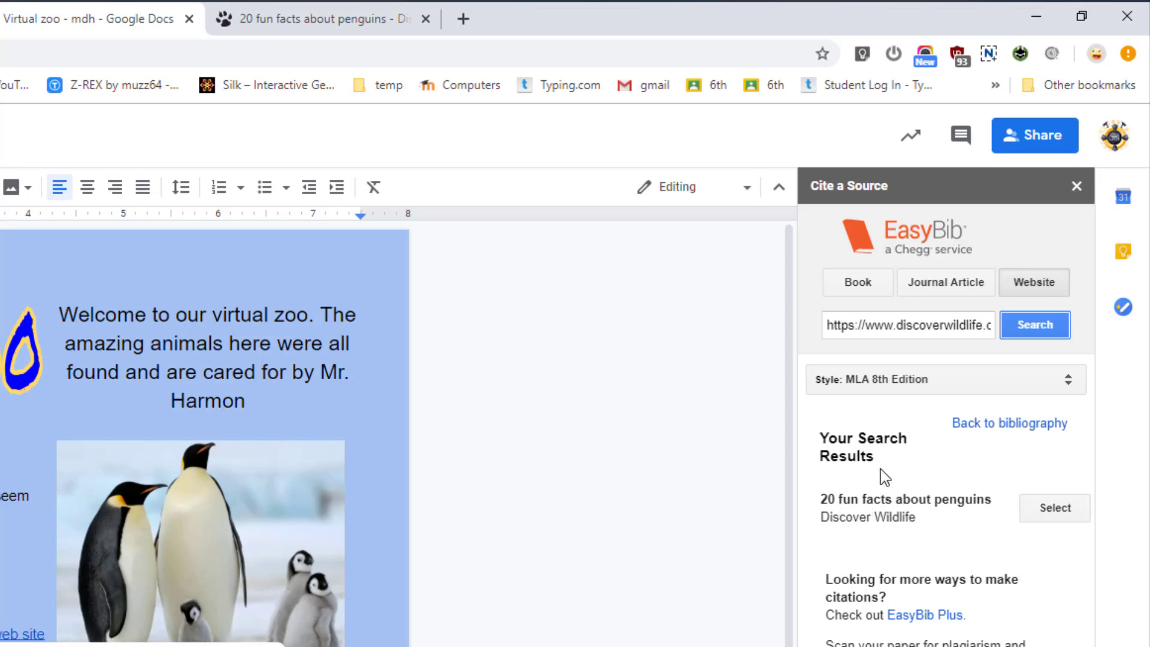
left_click(1057, 508)
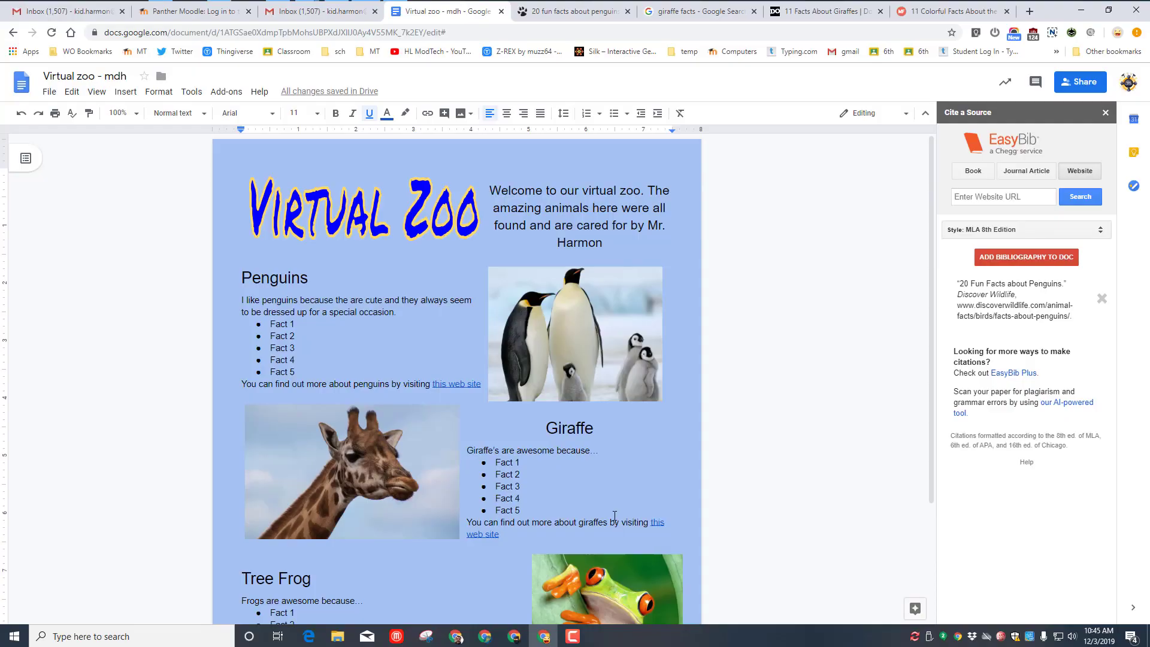
Open the giraffe link's '11 Facts About Giraffes' page and copy its web address
left_click(659, 525)
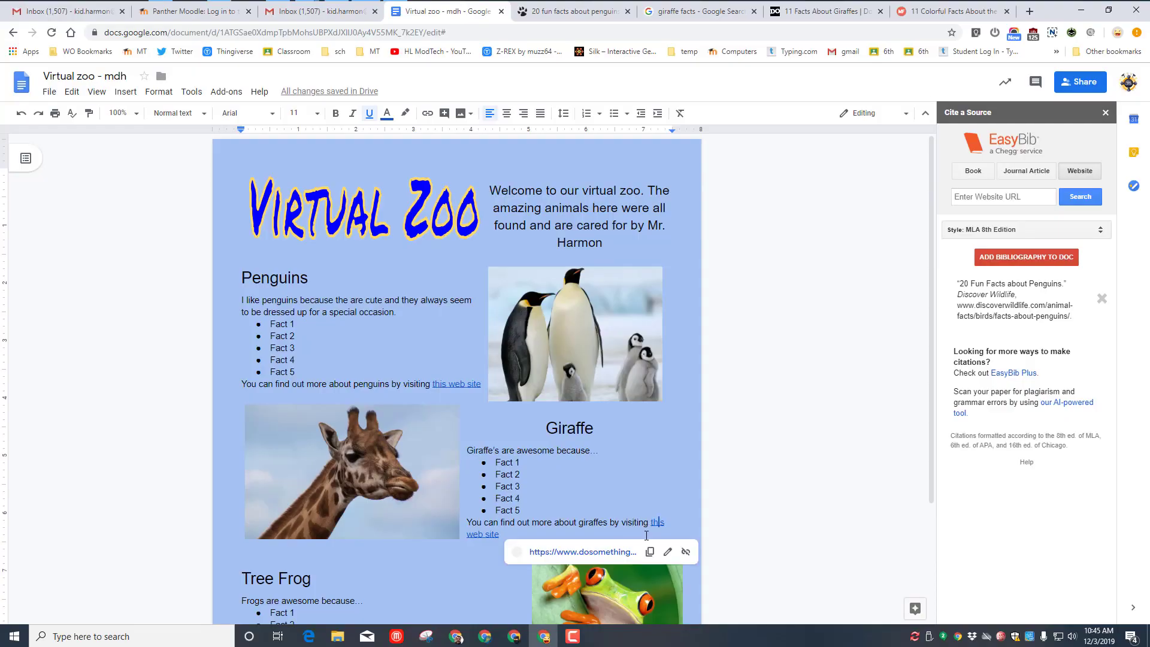
left_click(598, 562)
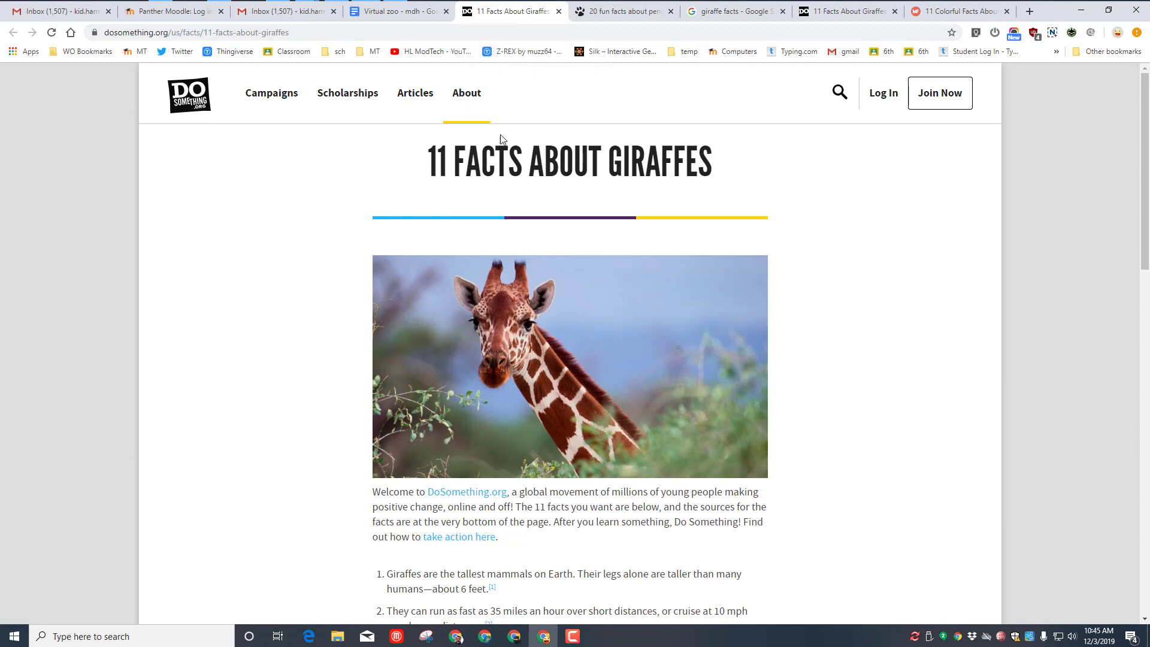
left_click(727, 11)
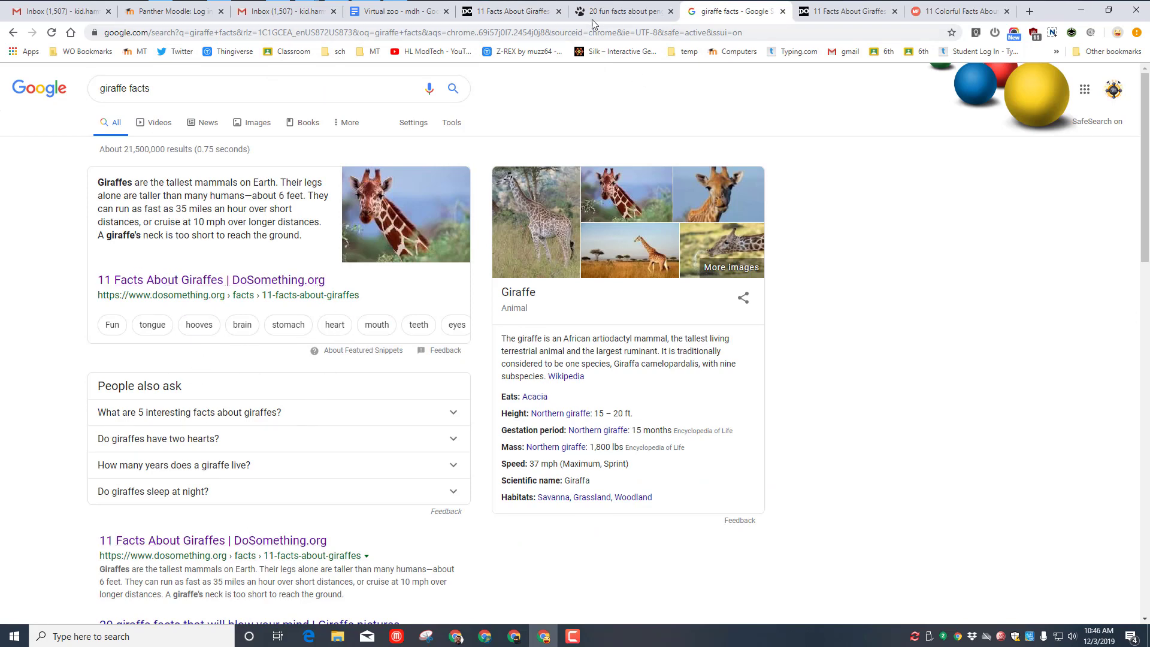
left_click(485, 12)
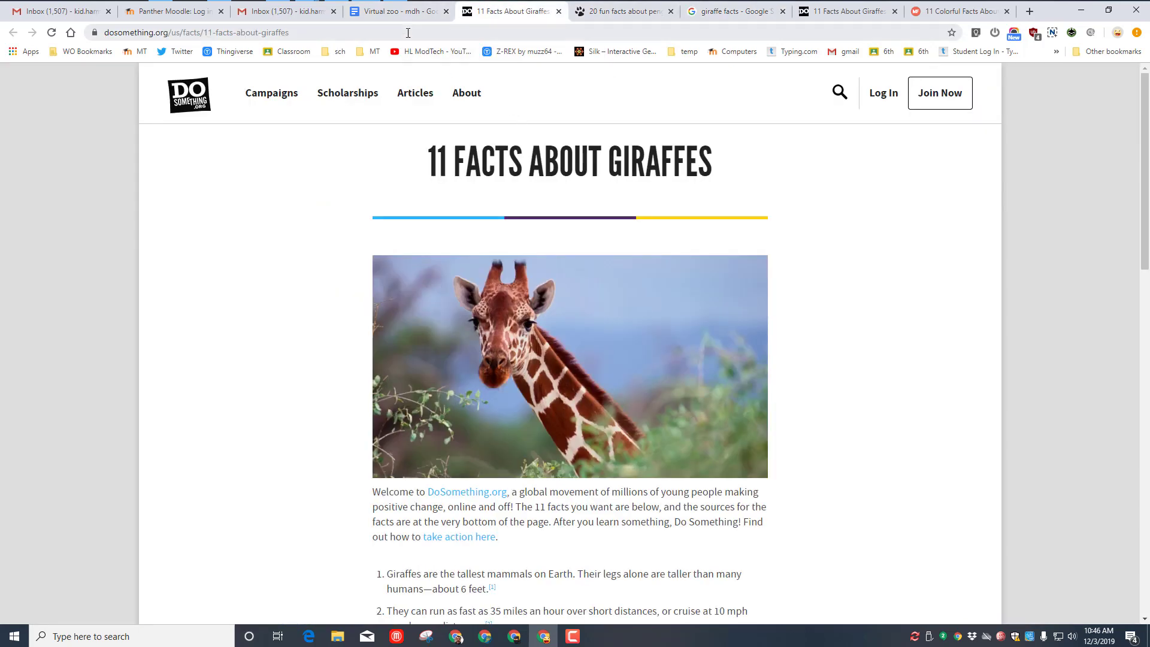
left_click_drag(407, 33, 98, 34)
right_click(174, 37)
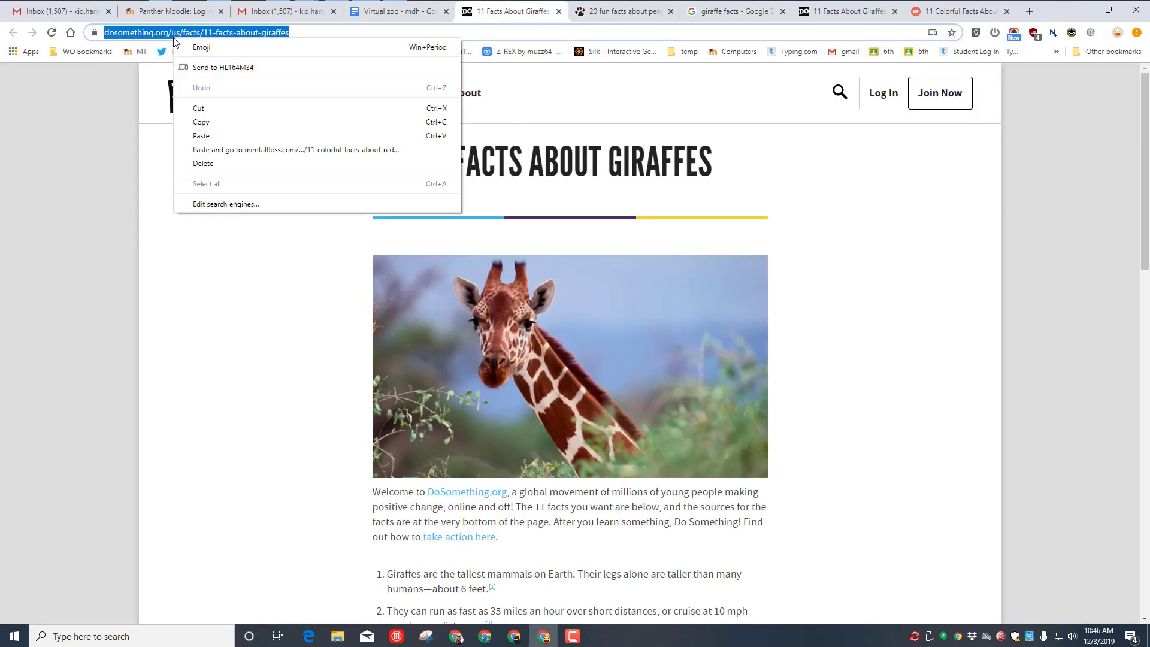
left_click(204, 122)
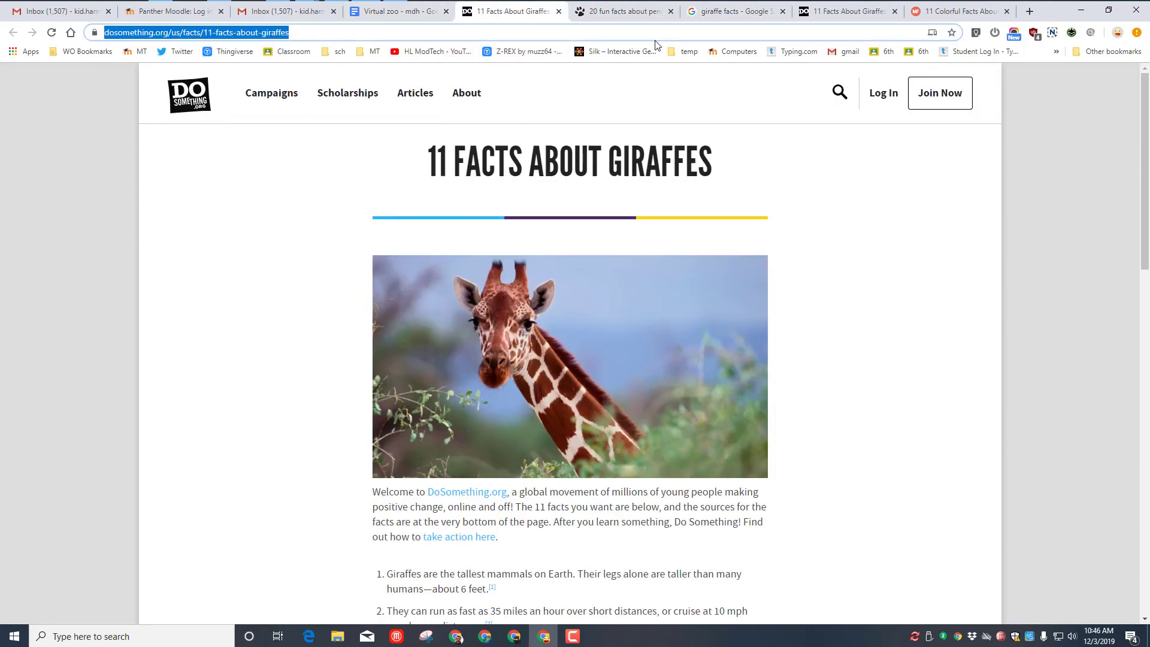
left_click(401, 12)
Paste the giraffe URL into EasyBib, search, and add '11 Facts About Giraffes' as the second source
left_click(1026, 195)
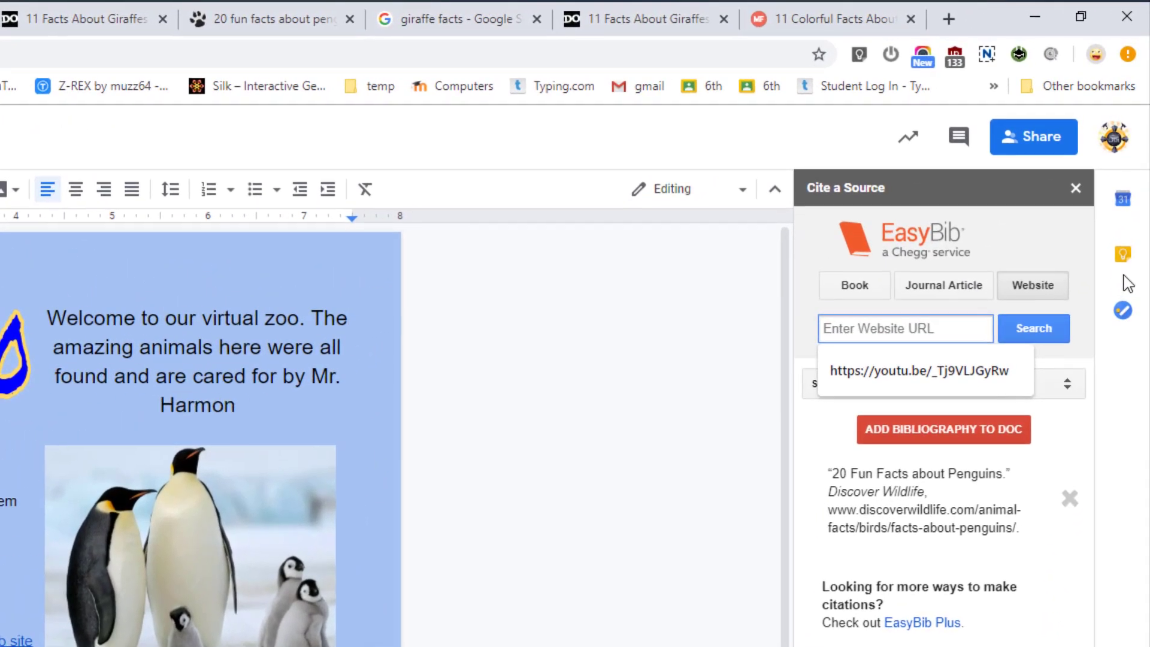
left_click(1095, 168)
right_click(878, 317)
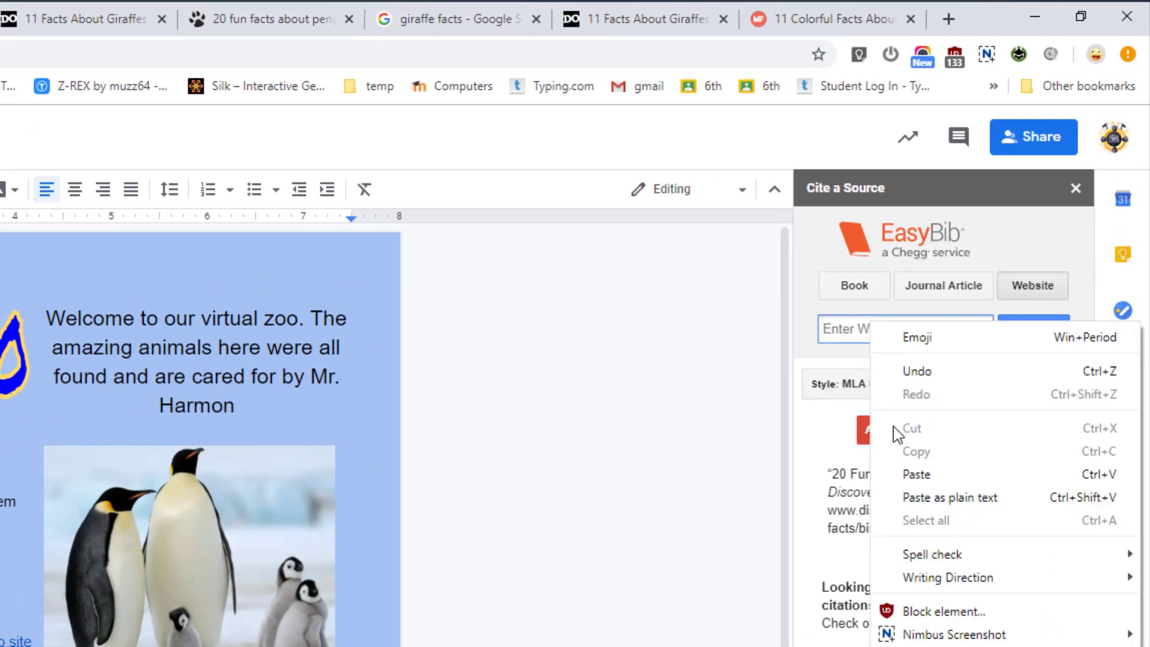
left_click(906, 473)
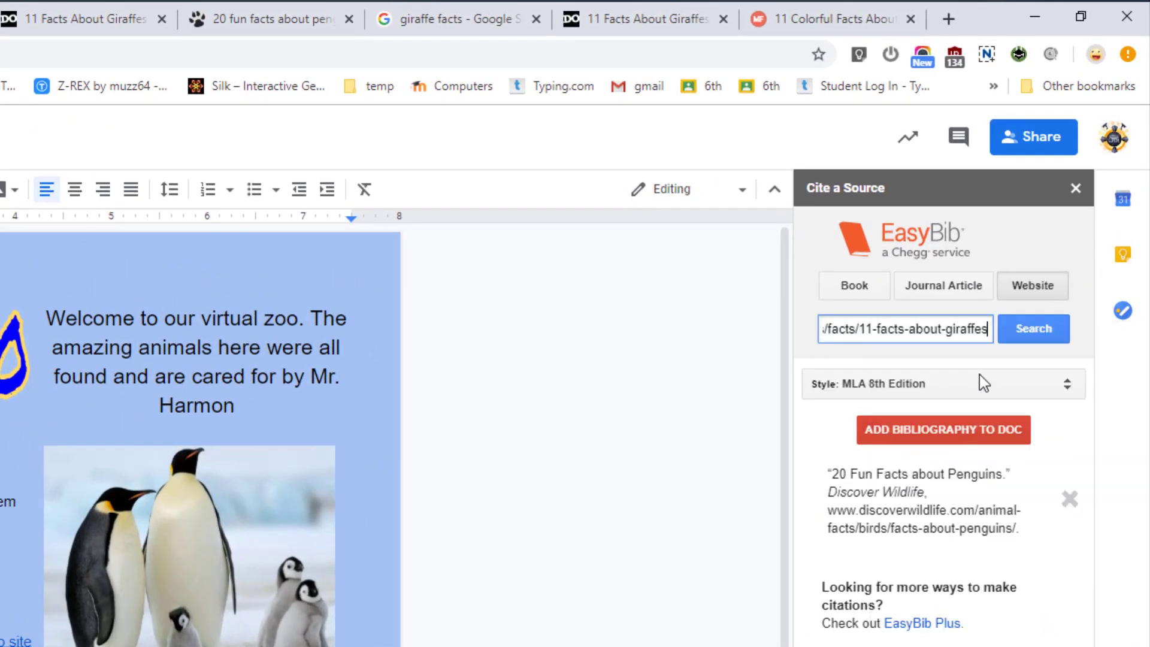
left_click(1037, 321)
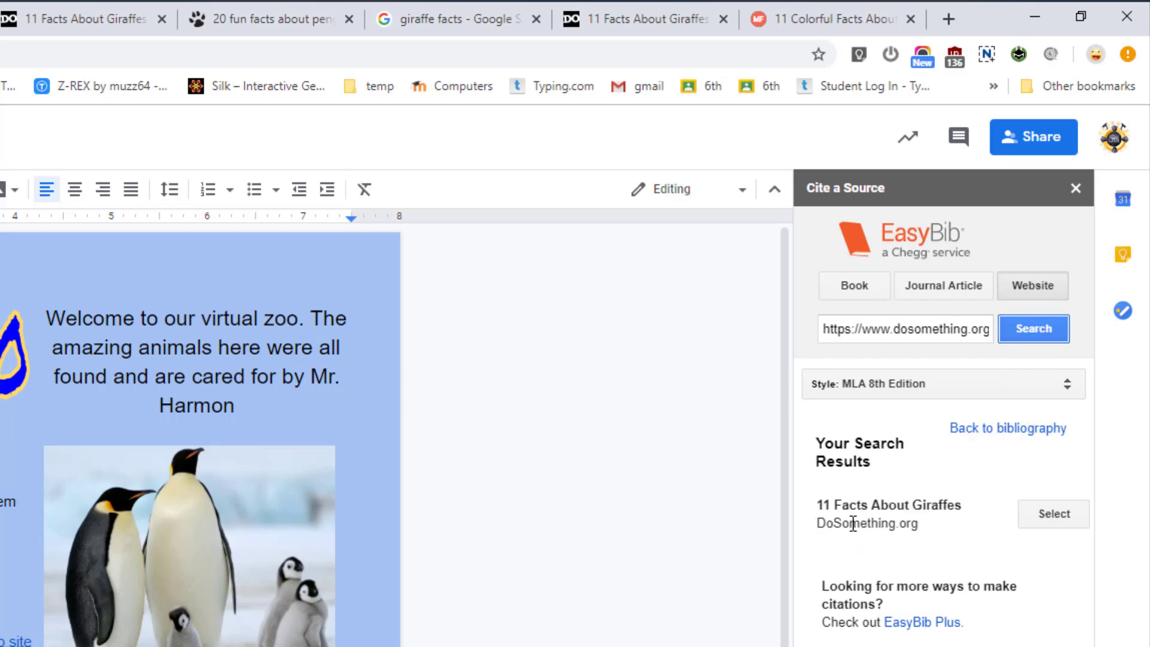
left_click(1048, 518)
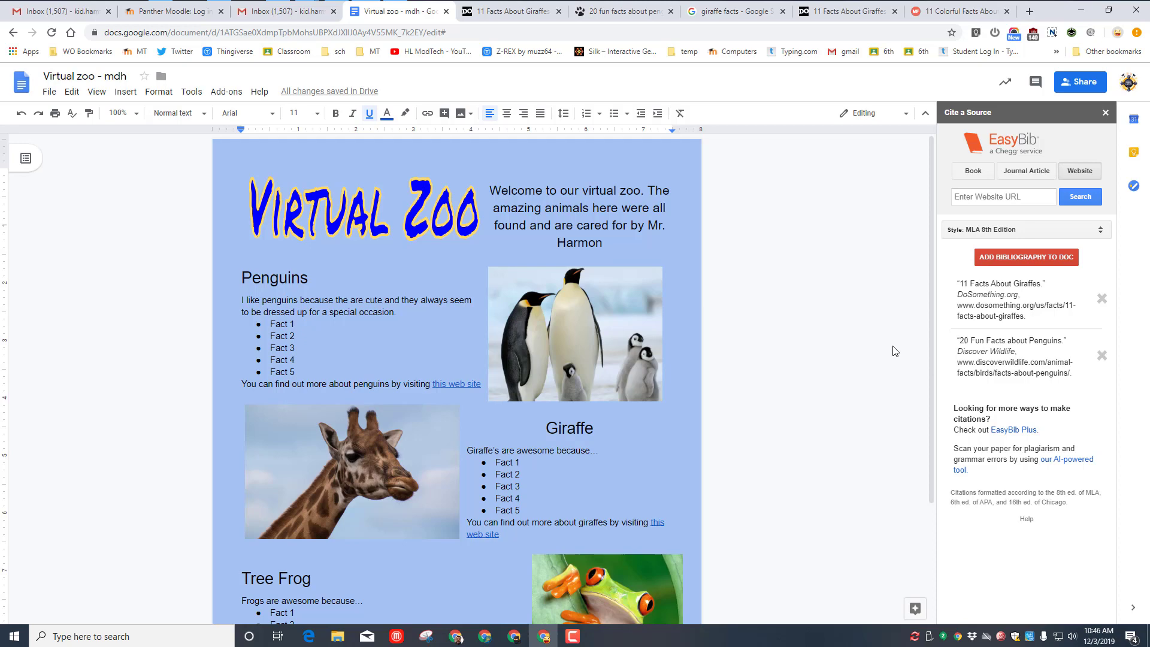
Open the Tree Frog link's Mental Floss article and copy its web address
scroll(509, 449, "down", 3)
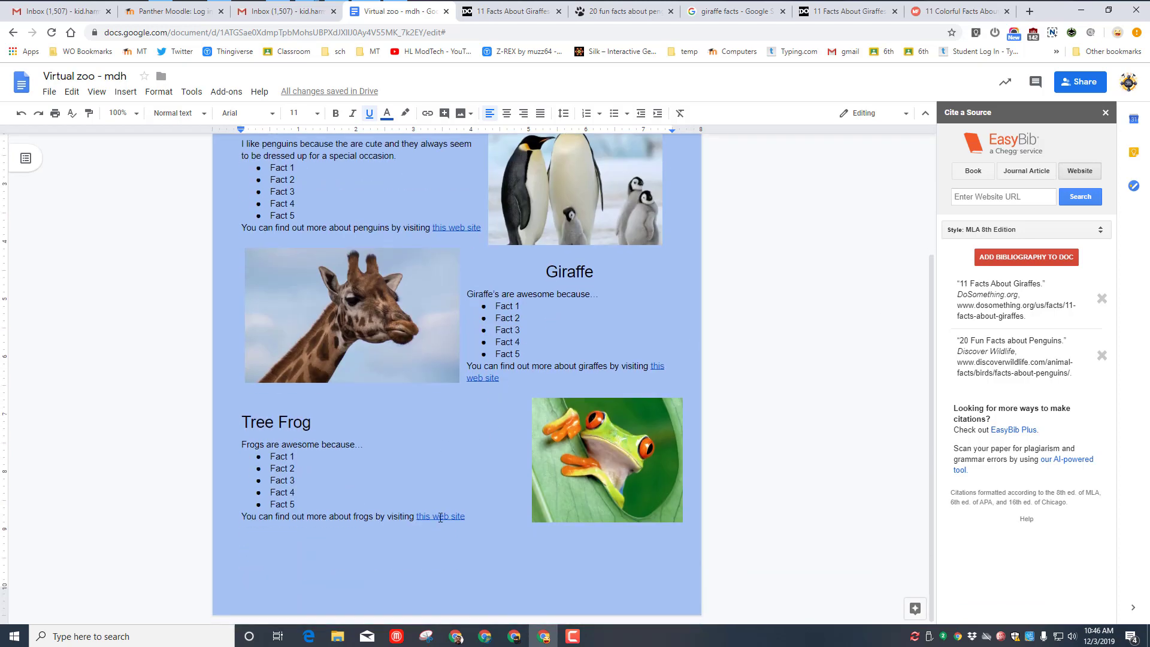
left_click(440, 517)
left_click(465, 537)
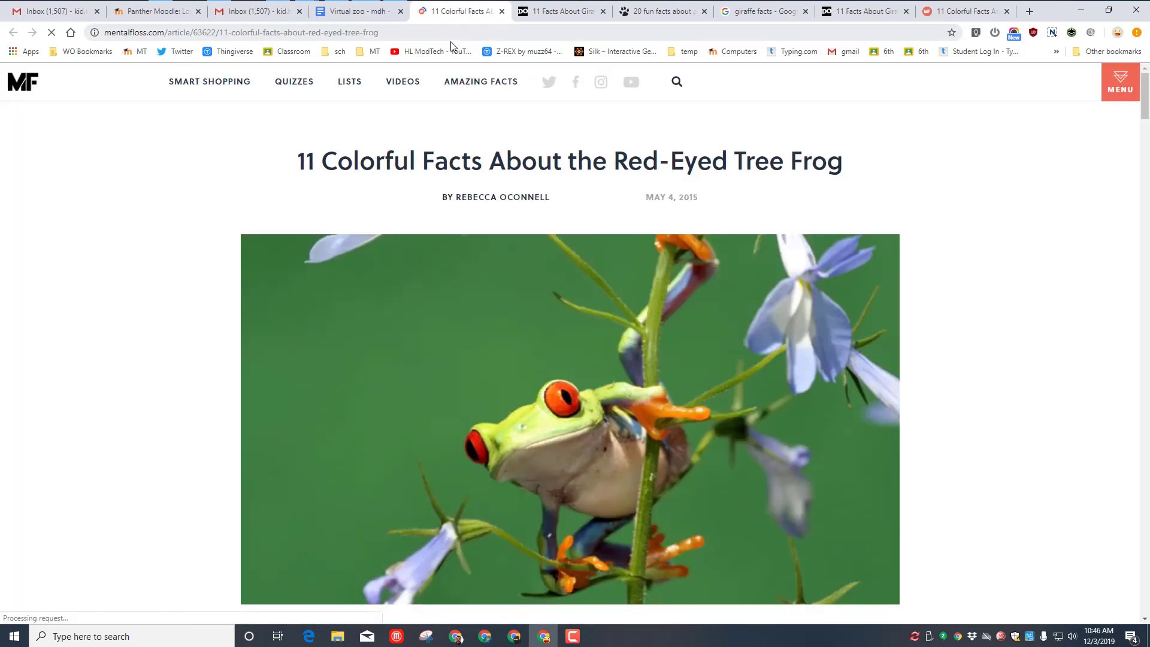
left_click_drag(386, 32, 43, 32)
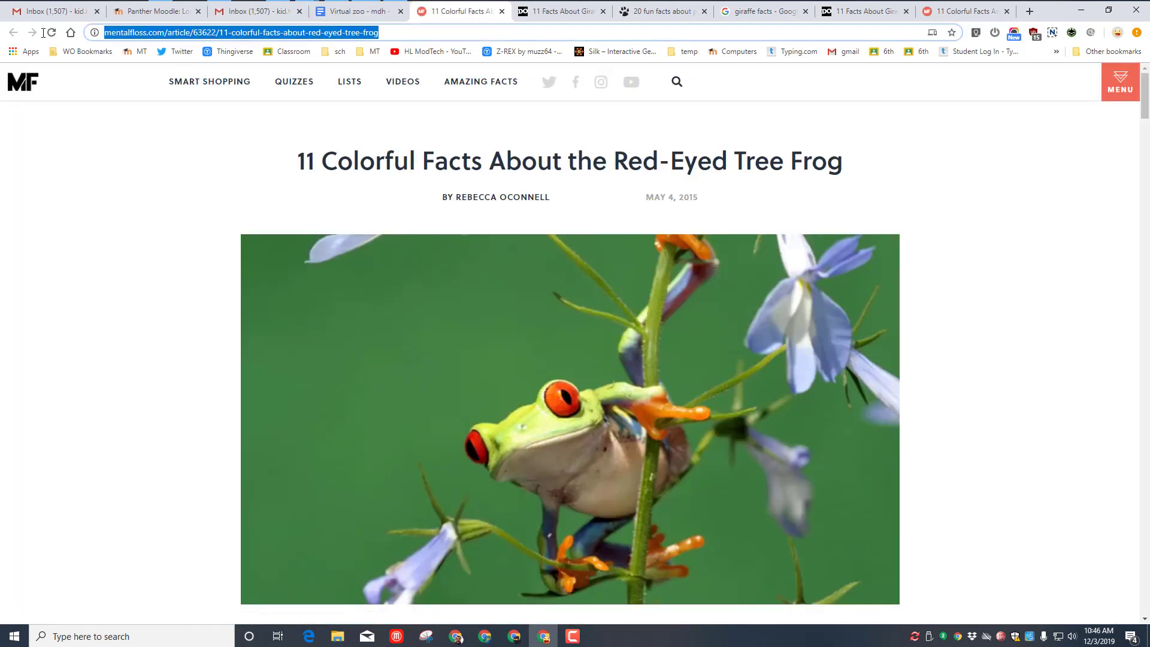
right_click(145, 35)
left_click(172, 114)
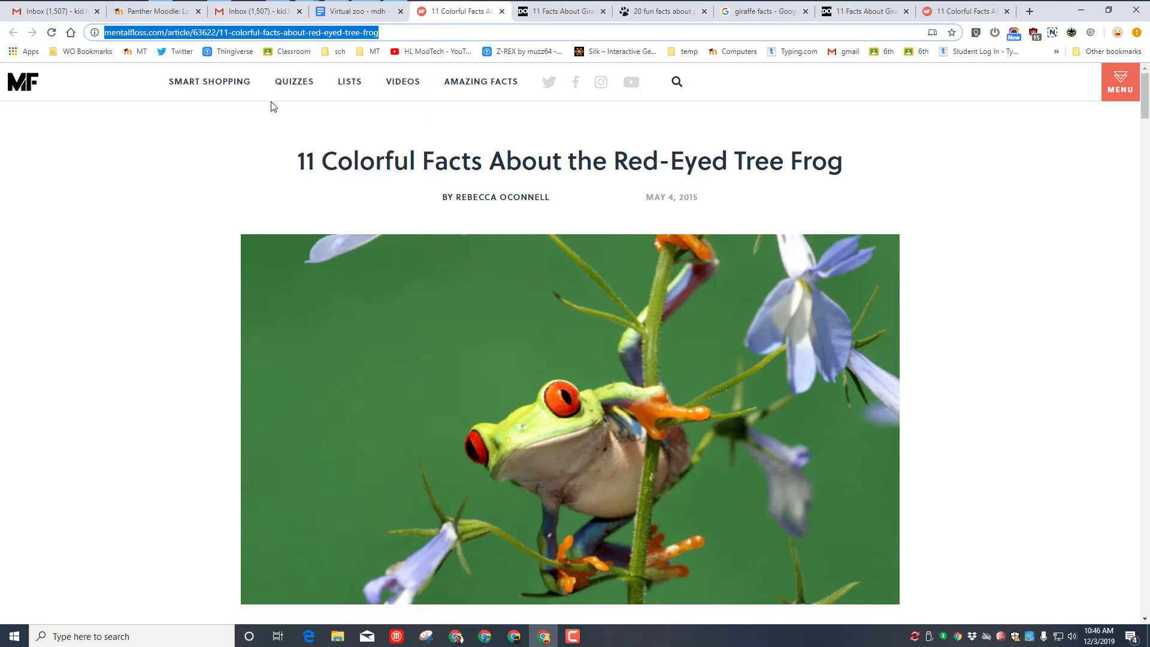
left_click(363, 14)
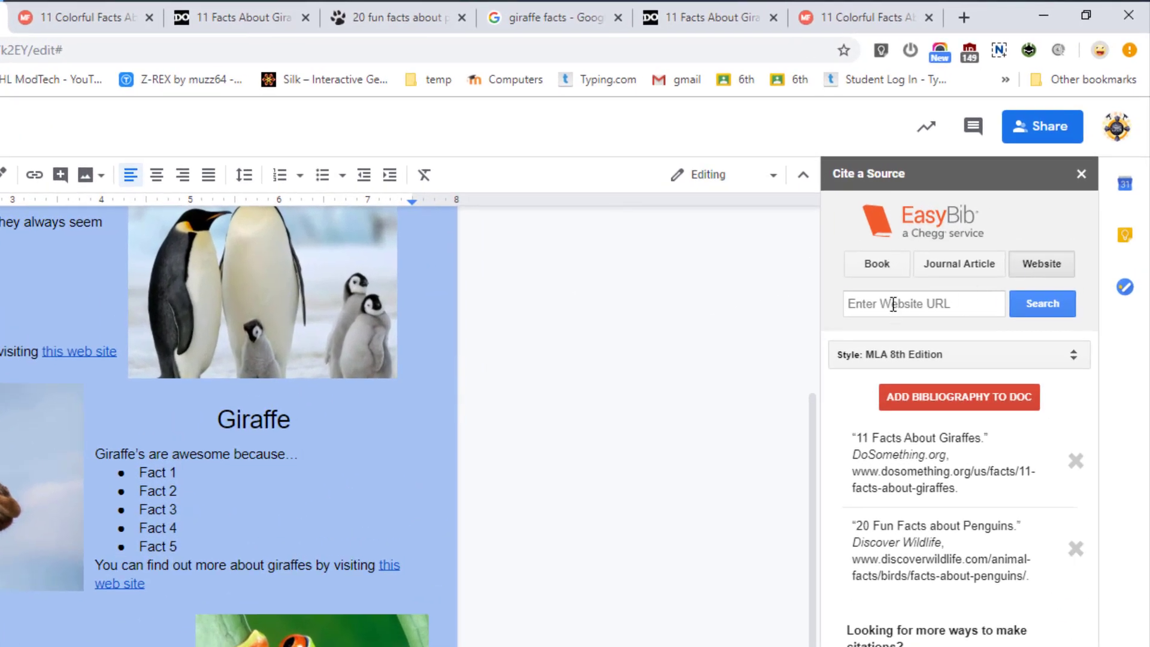
Paste the tree frog URL into EasyBib and select '11 Colorful Facts About the Red-Eyed Tree Frog'
right_click(892, 305)
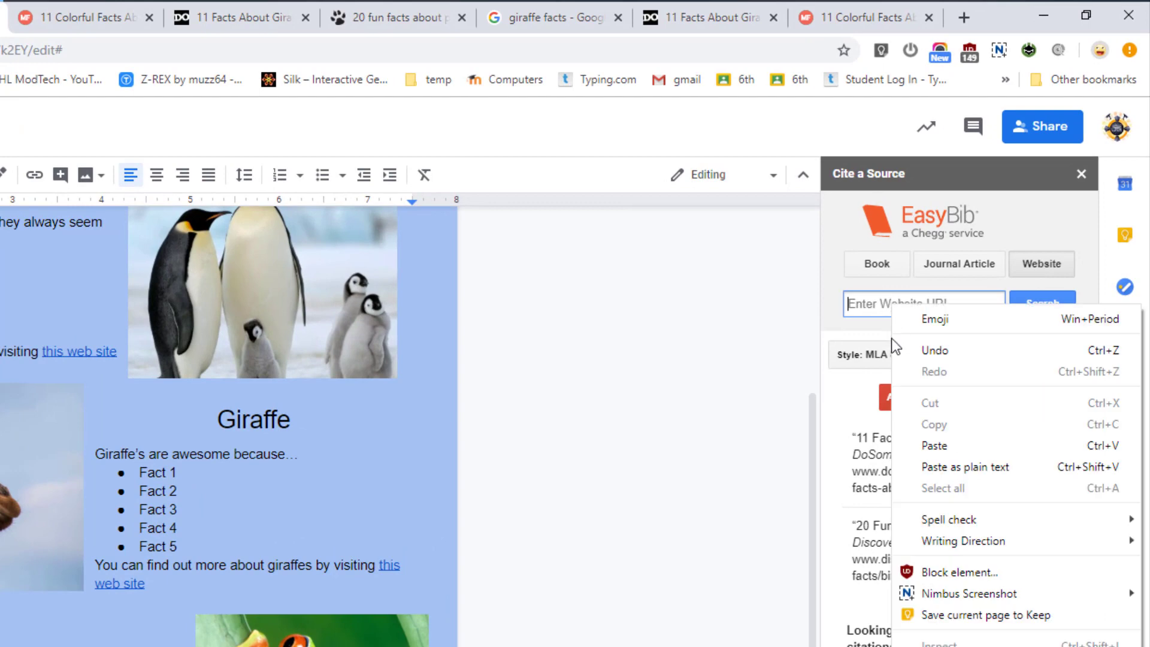
left_click(936, 444)
left_click(1034, 305)
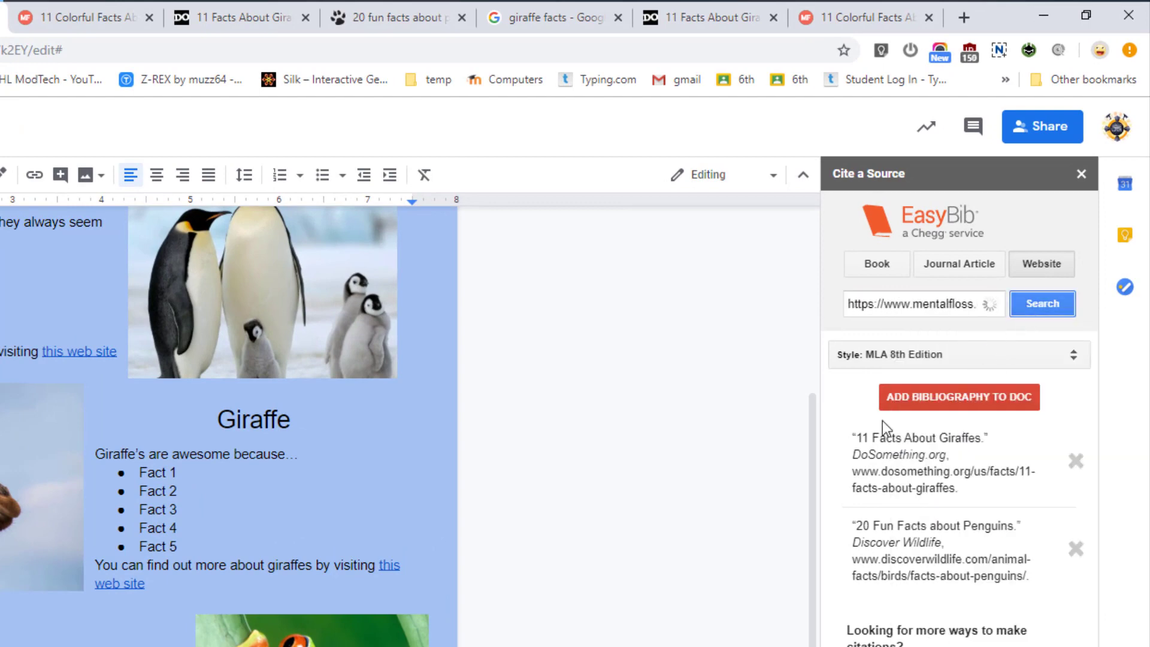
left_click(1049, 482)
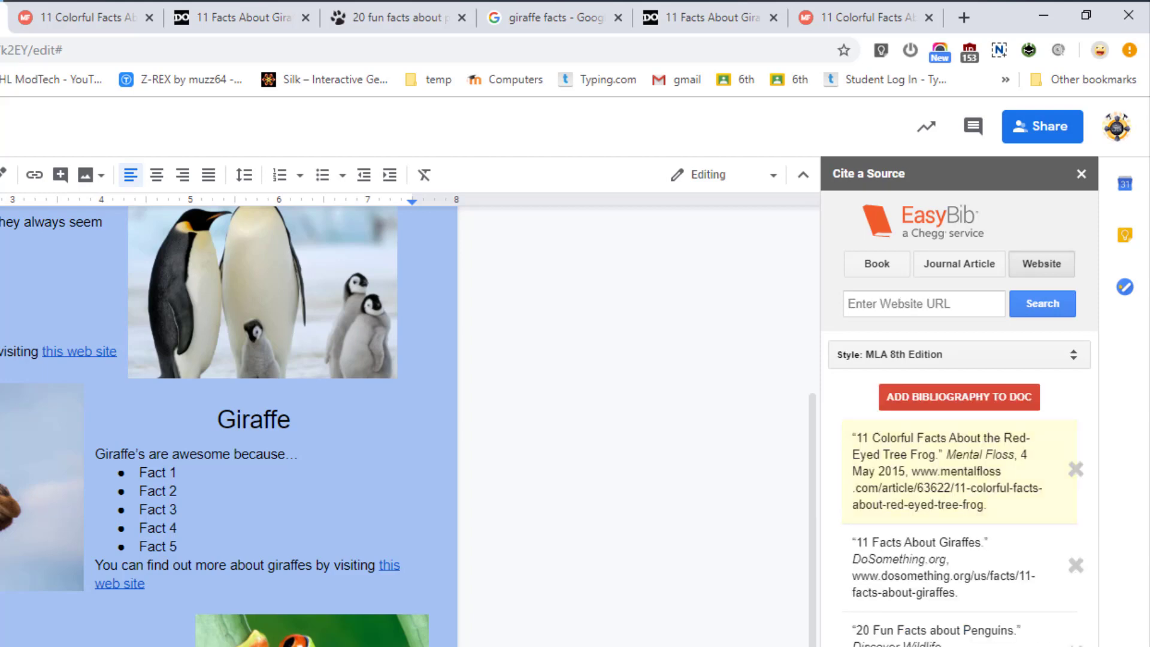
Add the three-source EasyBib Works Cited bibliography to the document
left_click(973, 396)
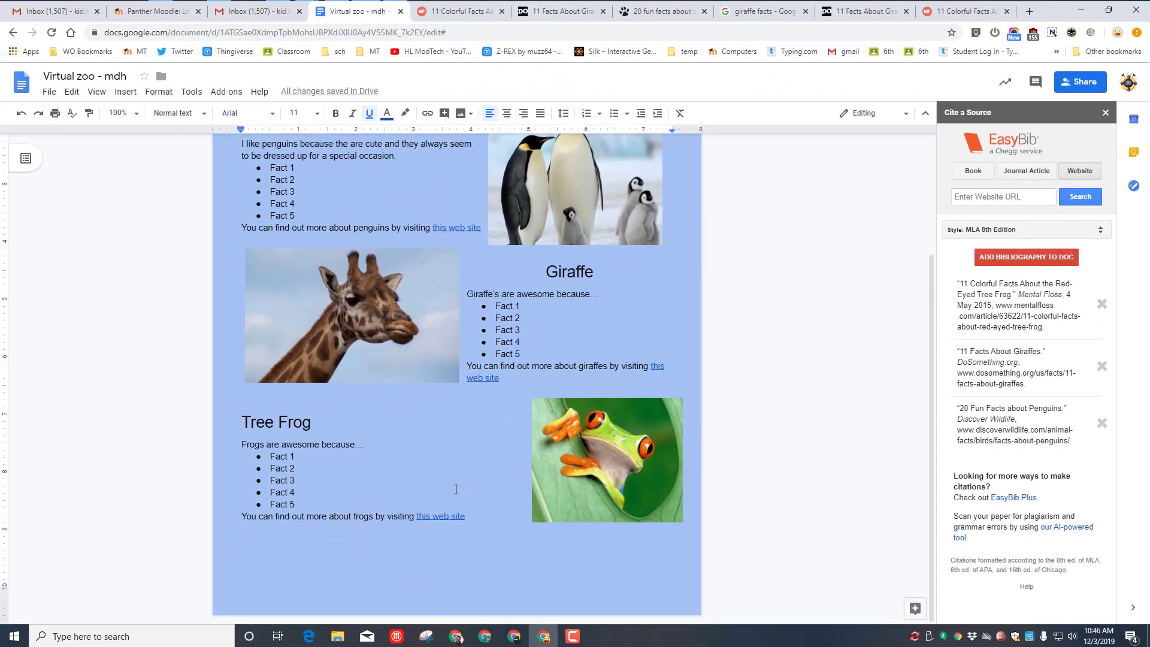
scroll(391, 491, "down", 4)
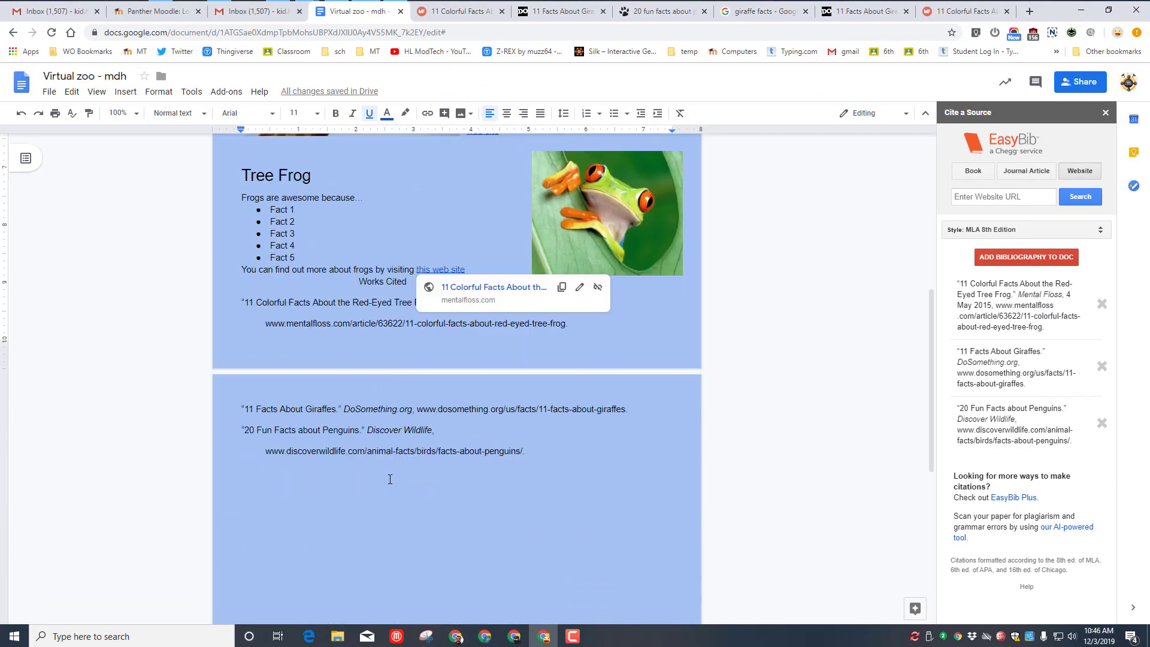
scroll(288, 449, "up", 2)
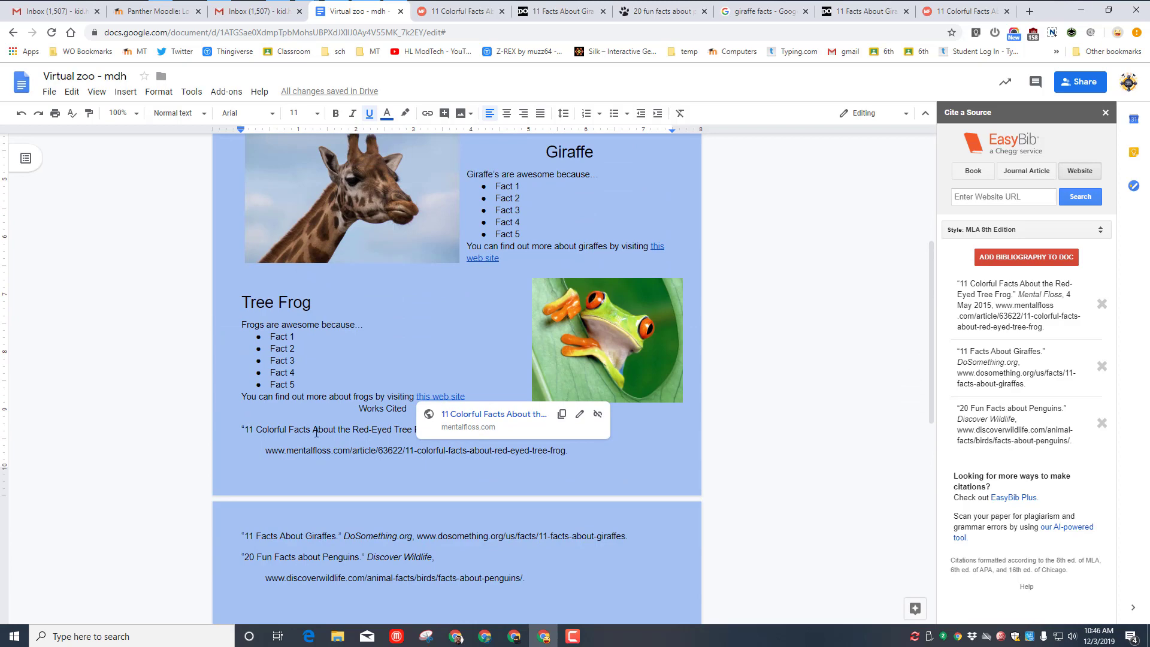
Insert a page break before 'Works Cited' so the list starts on page two
left_click(359, 408)
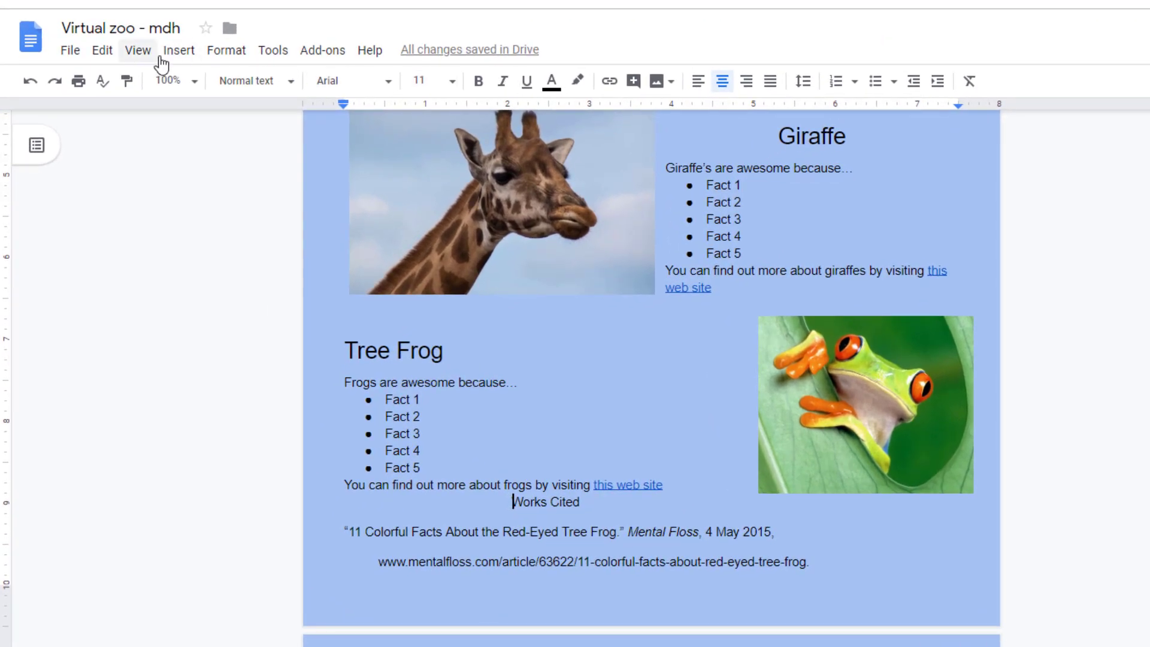
left_click(179, 50)
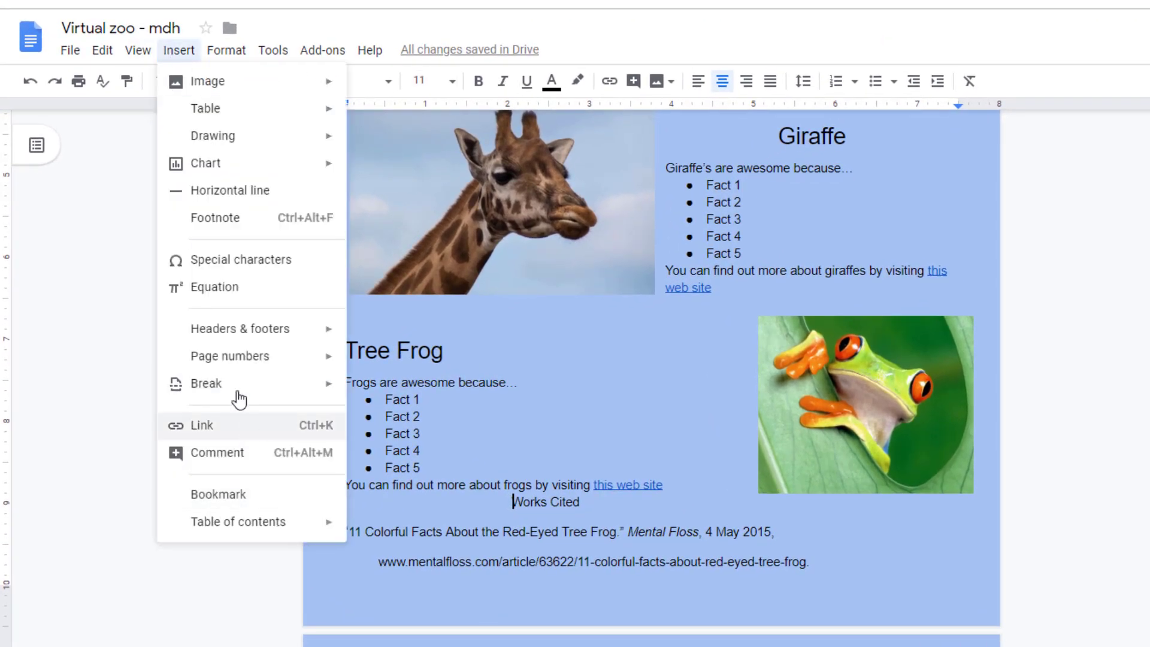
mouse_move(256, 388)
left_click(410, 390)
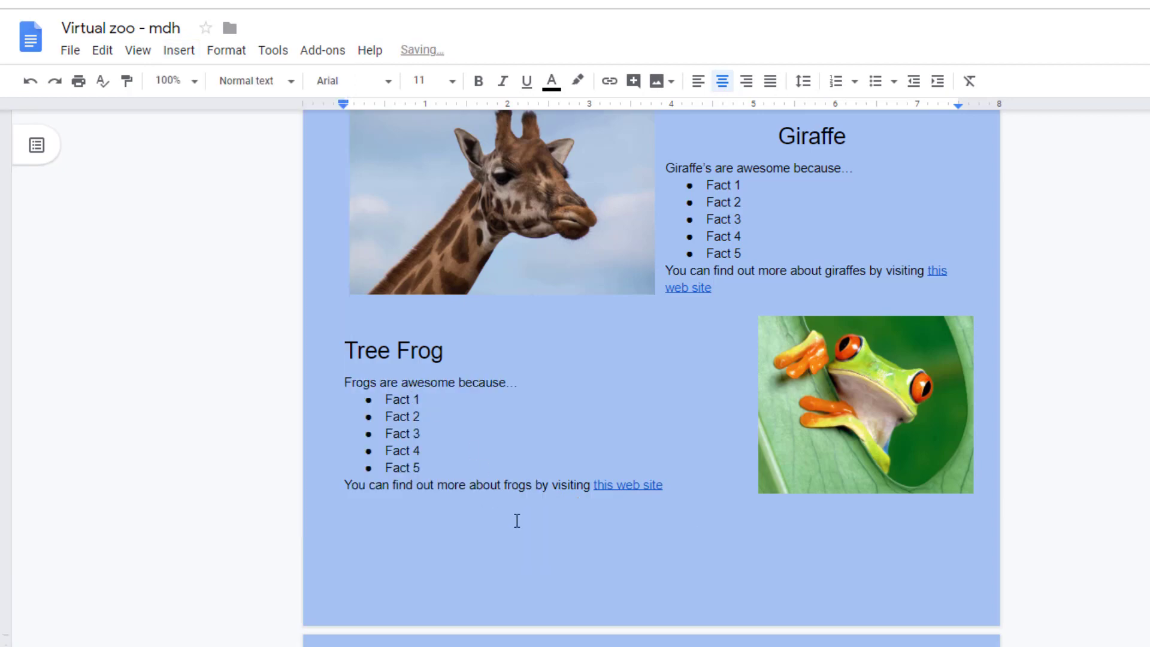
scroll(555, 529, "up", 5)
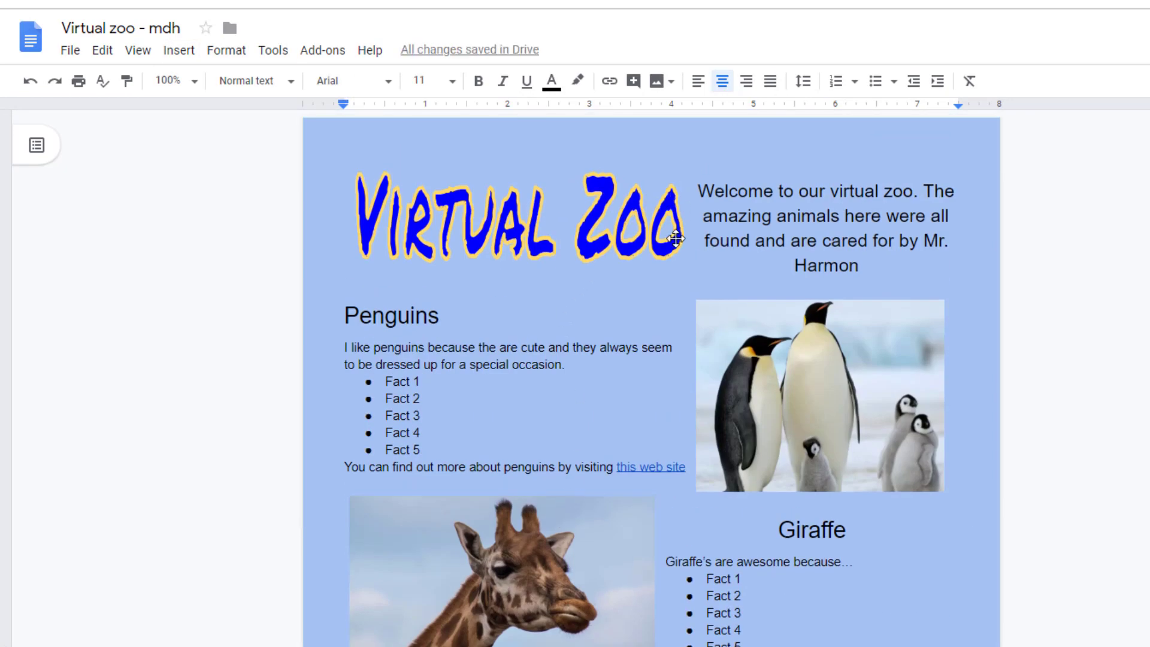
scroll(653, 498, "down", 6)
scroll(653, 494, "down", 4)
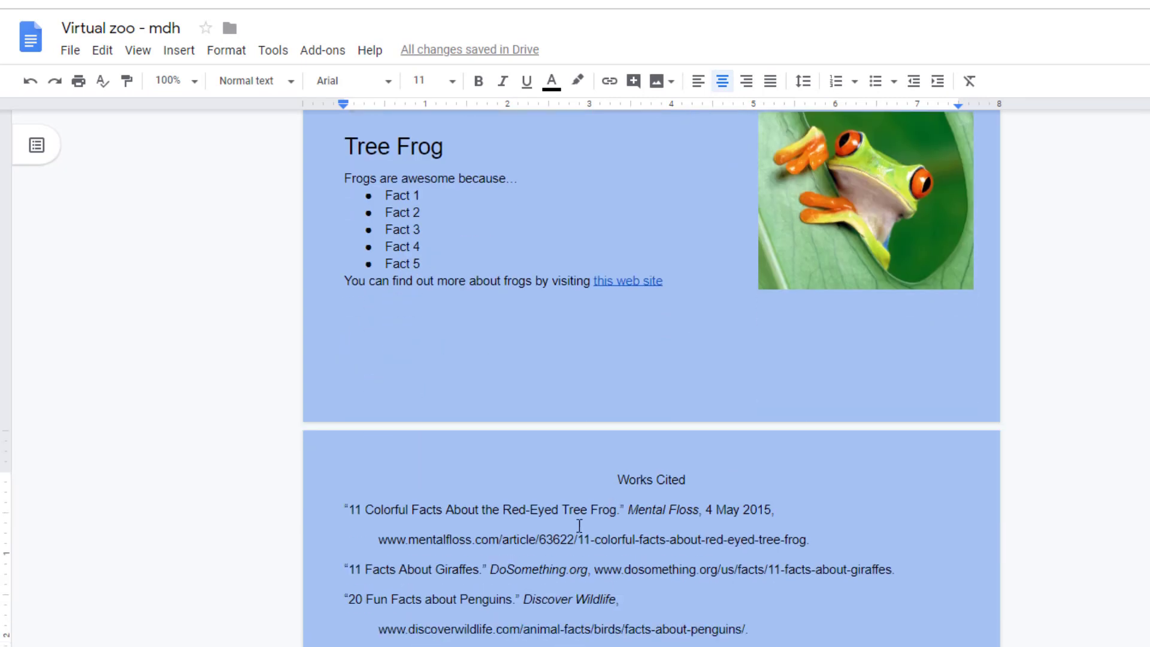